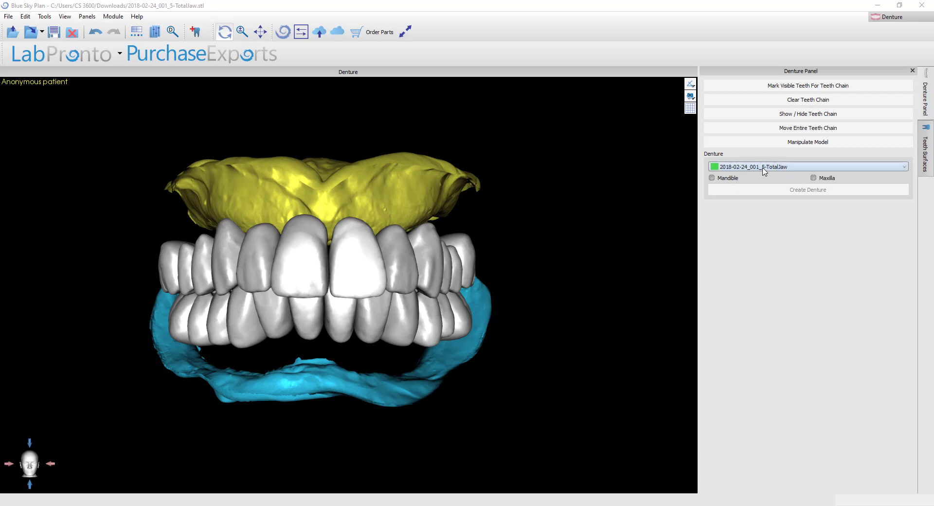
- Start creating a maxilla denture from the upper tissue model
click(762, 167)
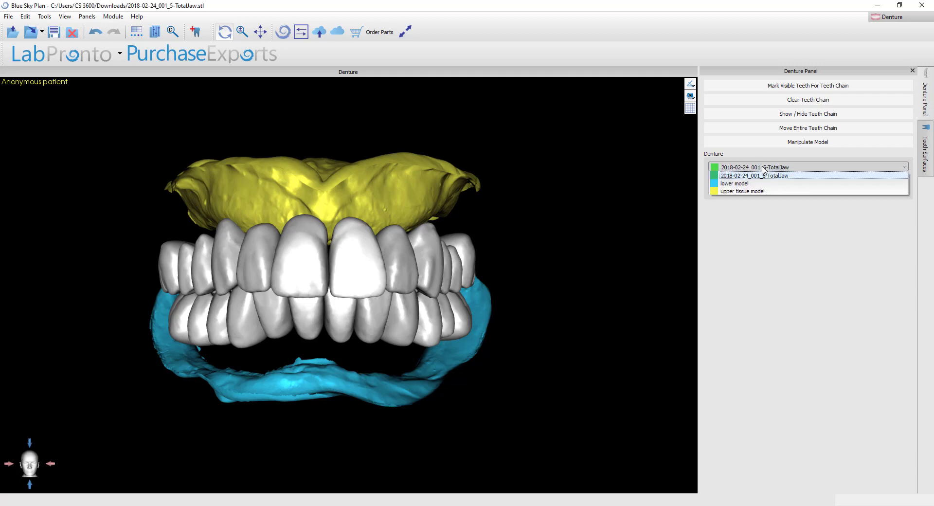
click(739, 191)
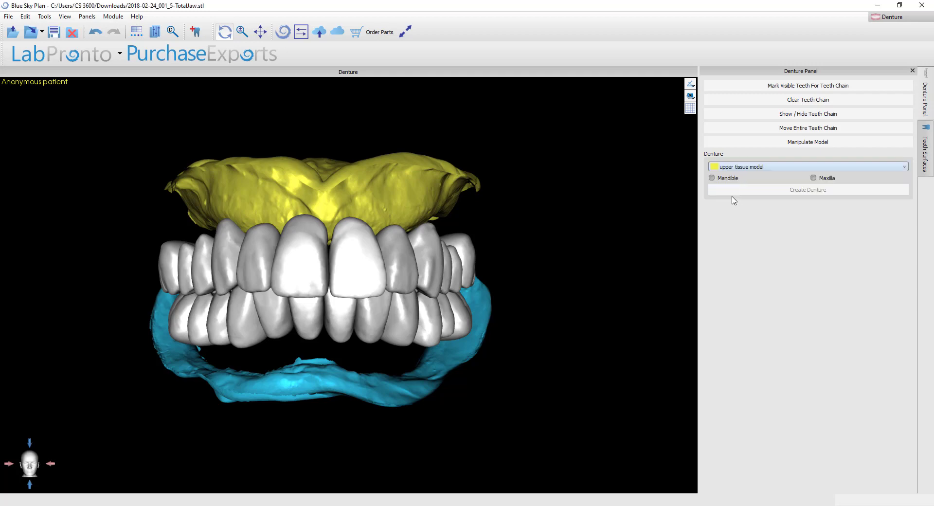
click(829, 178)
click(793, 190)
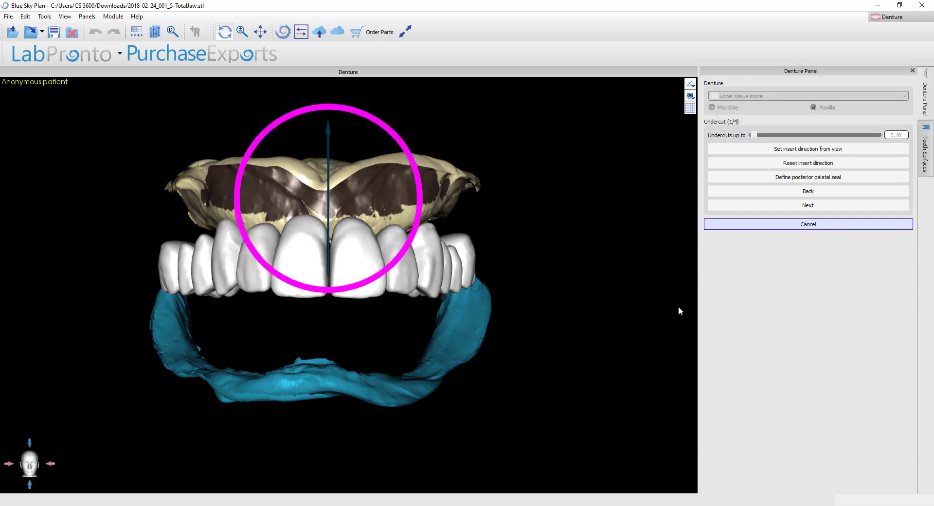
- Tilt the upper denture's insertion direction so its upper end leans toward the back of the jaw
drag(584, 294, 388, 340)
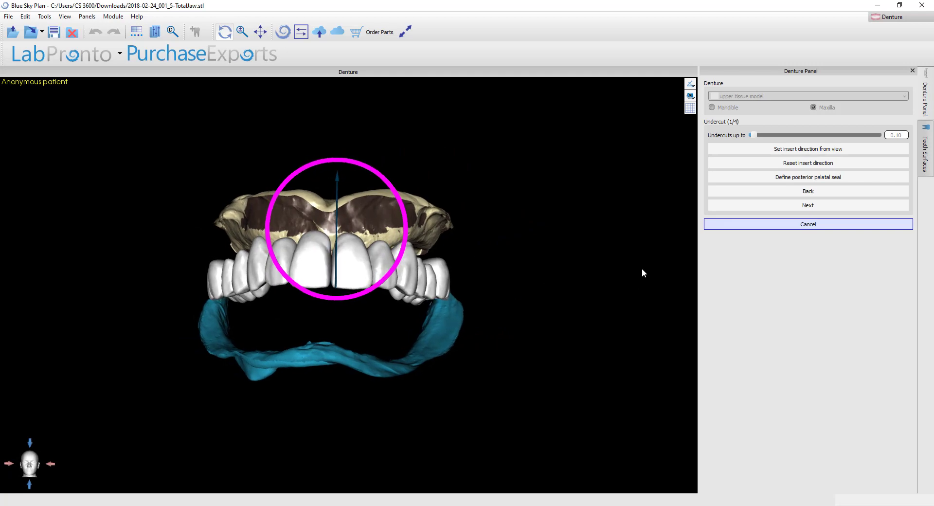
drag(640, 264, 446, 275)
drag(506, 203, 500, 235)
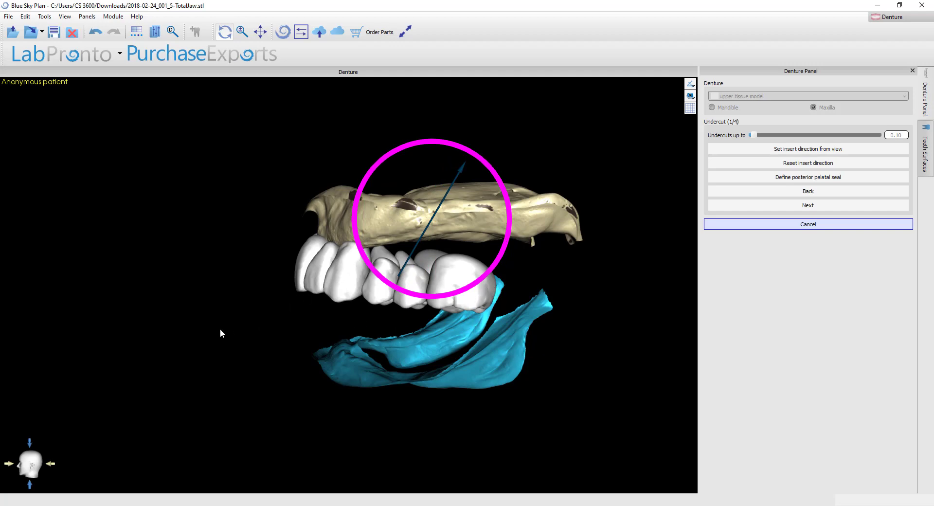
- Examine the undercut areas on the upper tissue model from the sides and front for the tilted insertion direction
drag(273, 259, 351, 351)
scroll(351, 351, up, 5)
drag(206, 265, 339, 301)
scroll(338, 301, down, 1)
scroll(347, 289, down, 2)
drag(586, 223, 240, 298)
scroll(240, 298, up, 2)
scroll(380, 442, down, 2)
scroll(379, 441, down, 1)
drag(380, 441, 386, 395)
drag(553, 364, 451, 385)
drag(560, 361, 265, 343)
drag(536, 359, 379, 373)
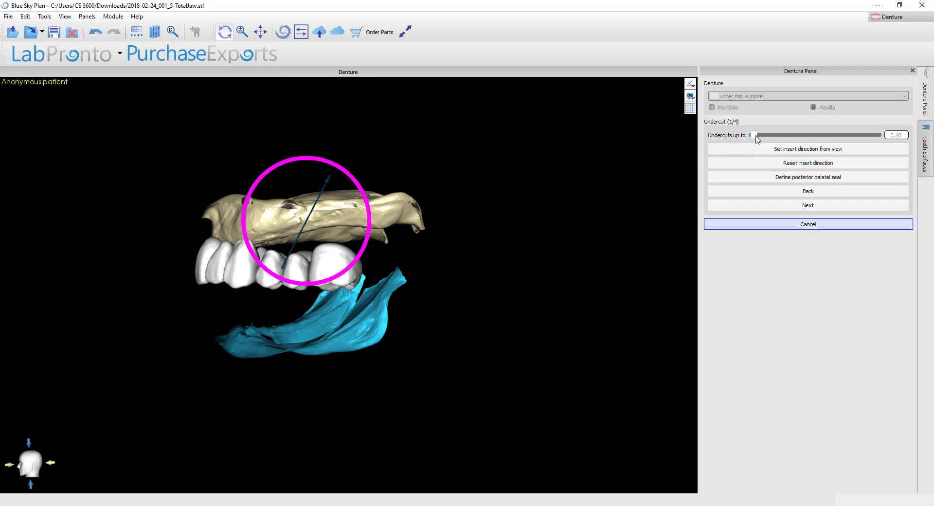
- Try an undercut limit of 0.00, and set the final limit for the upper model to 5.00
drag(755, 136, 697, 145)
mouse_move(307, 373)
mouse_down()
mouse_move(390, 316)
mouse_move(363, 363)
mouse_move(165, 242)
mouse_move(223, 295)
mouse_move(323, 346)
mouse_move(309, 357)
mouse_up()
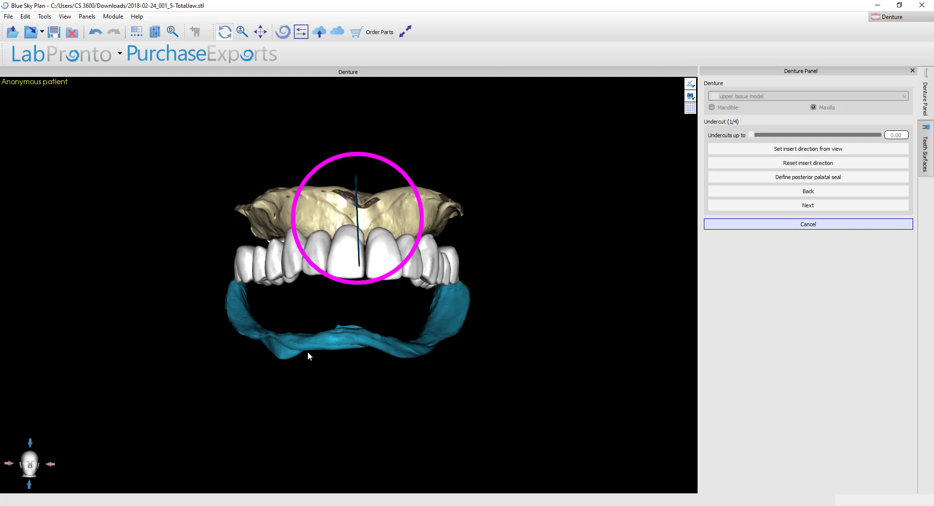
click(758, 137)
drag(758, 137, 878, 137)
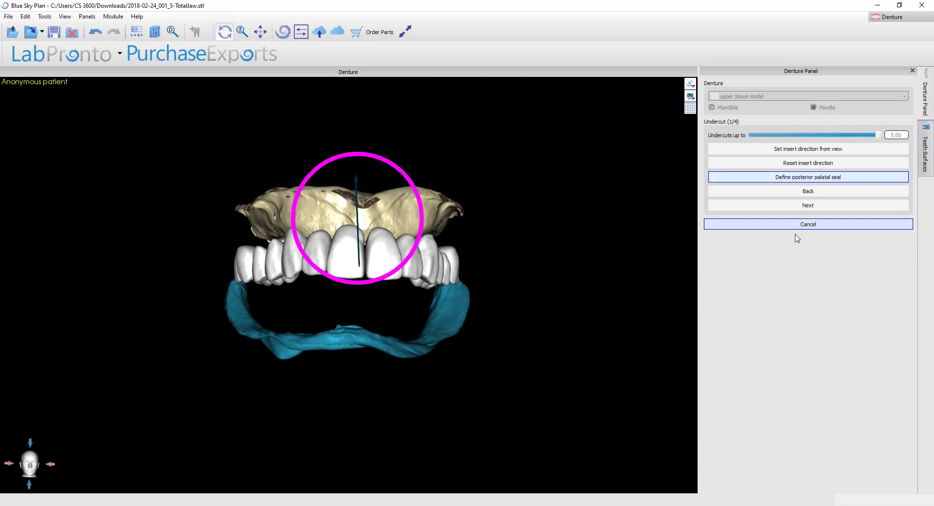
drag(582, 273, 525, 282)
drag(564, 252, 338, 286)
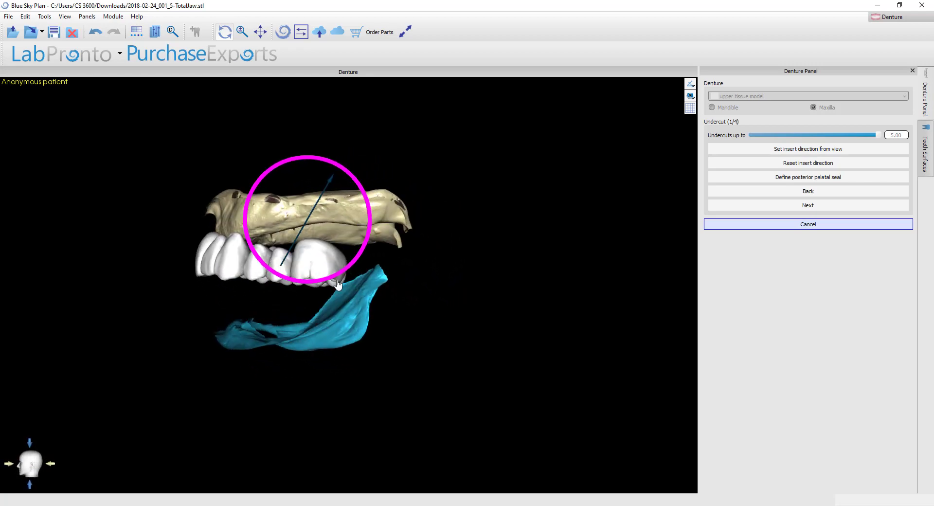
- Start defining the posterior palatal seal and hide the blue lower model covering the palate
click(785, 178)
drag(361, 407, 502, 295)
drag(310, 466, 349, 328)
scroll(323, 238, up, 6)
middle_drag(330, 260, 336, 331)
drag(336, 332, 342, 352)
right_click(537, 357)
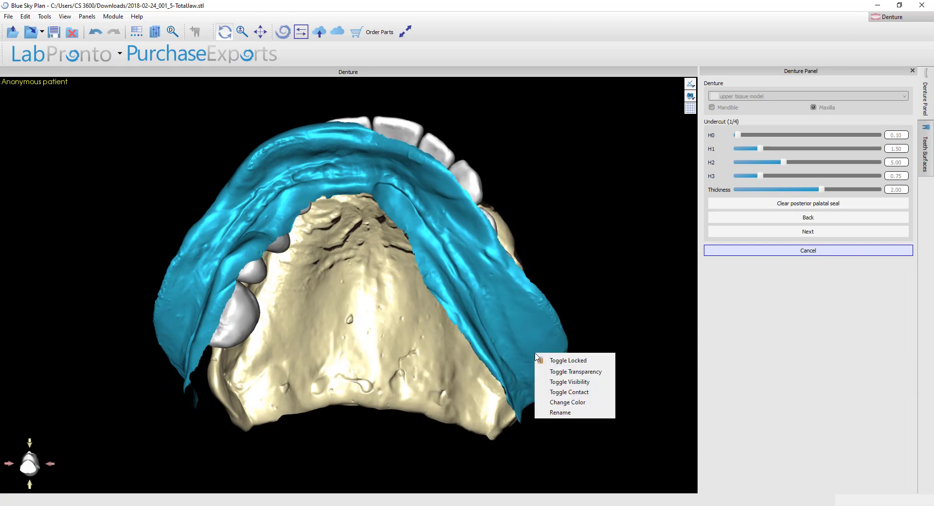
click(579, 381)
- Place the two end points of the posterior palatal seal at the rear corners of the upper model, one on each side
drag(373, 402, 522, 335)
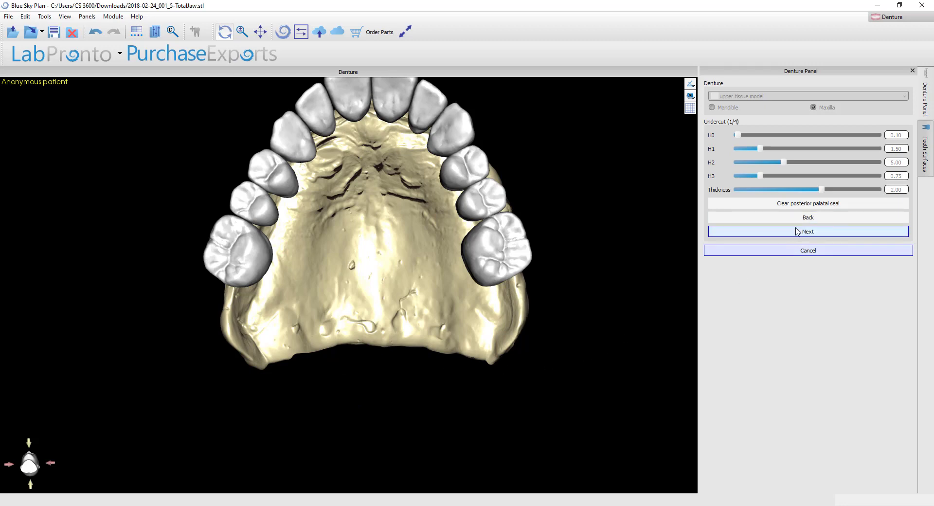
click(249, 351)
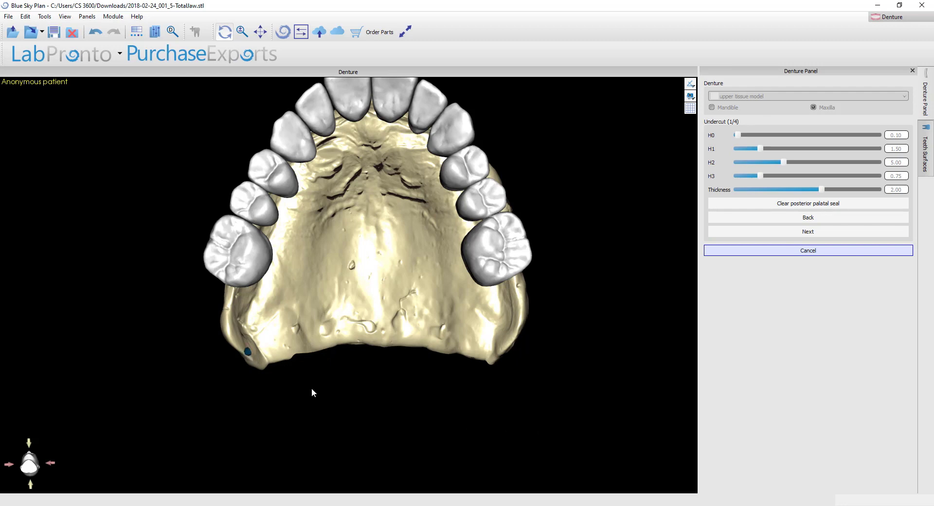
click(505, 342)
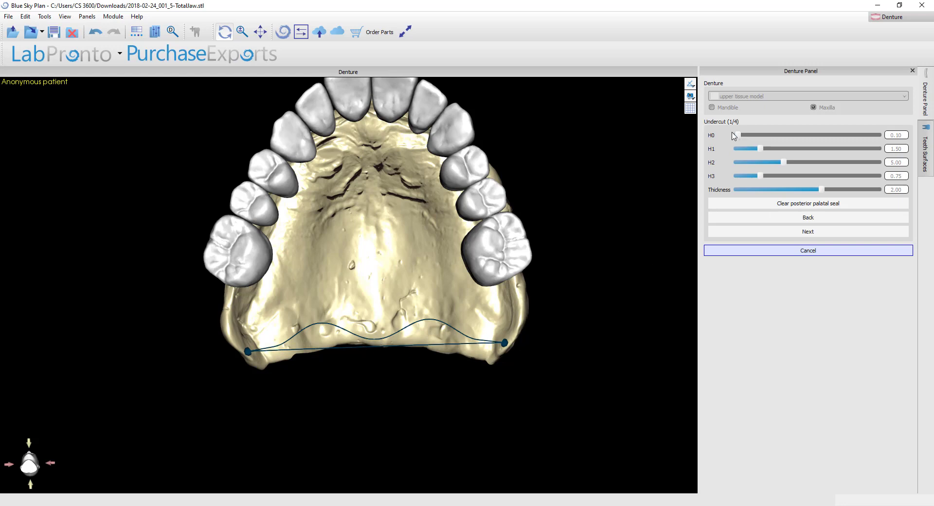
- Set the palatal seal's H0 to 4.42, H1 to 1.53, H2 to 4.60, H3 to 0.89 and thickness to 1.54
drag(738, 135, 801, 128)
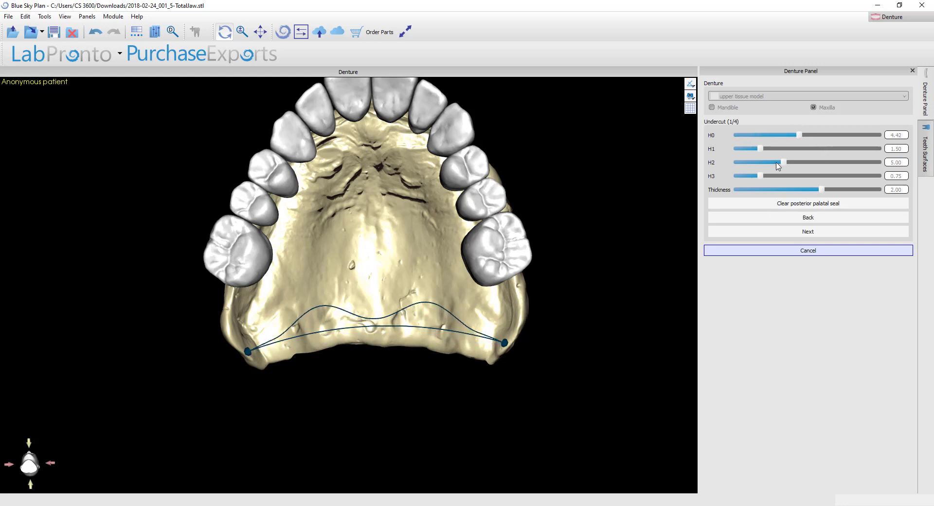
drag(763, 152, 773, 181)
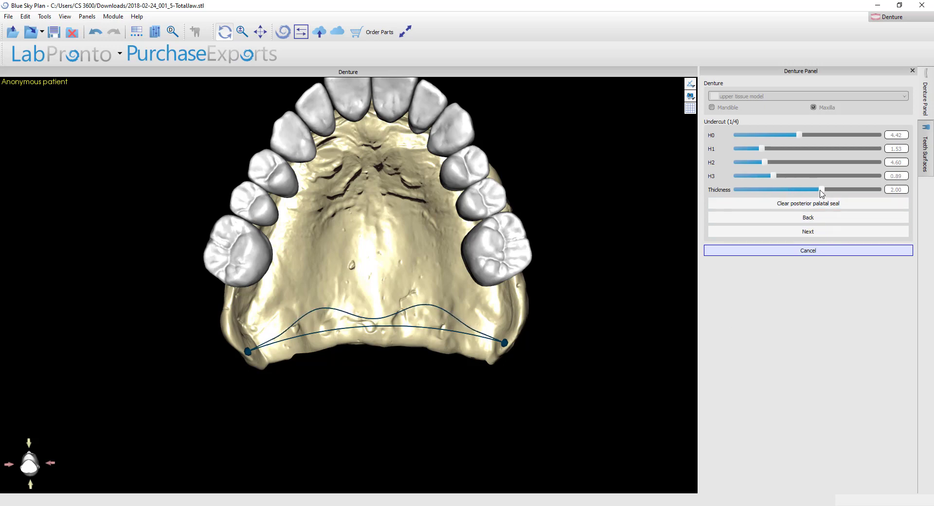
drag(822, 190, 796, 197)
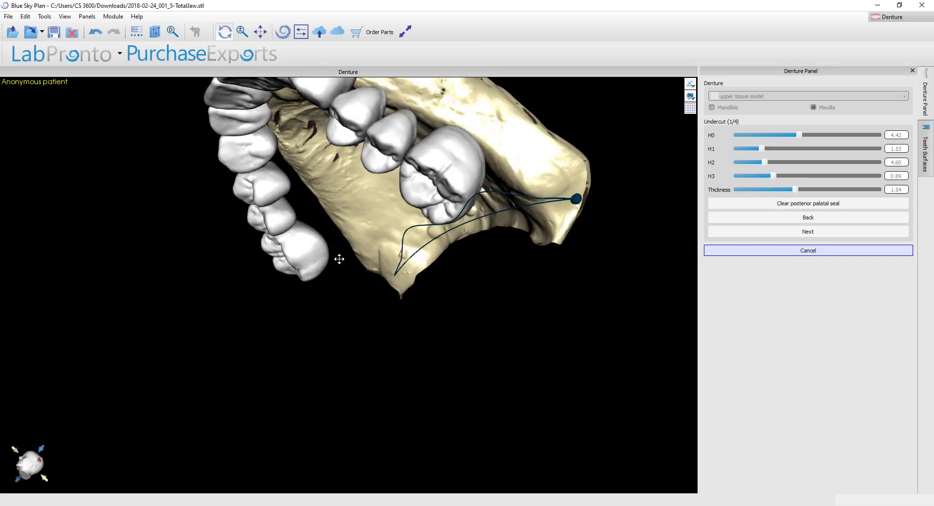
- Check the palatal seal curves from several angles and apply the seal to proceed to the denture base stage
drag(350, 284, 376, 273)
drag(326, 352, 371, 254)
scroll(396, 334, up, 4)
drag(450, 400, 343, 406)
drag(537, 420, 699, 430)
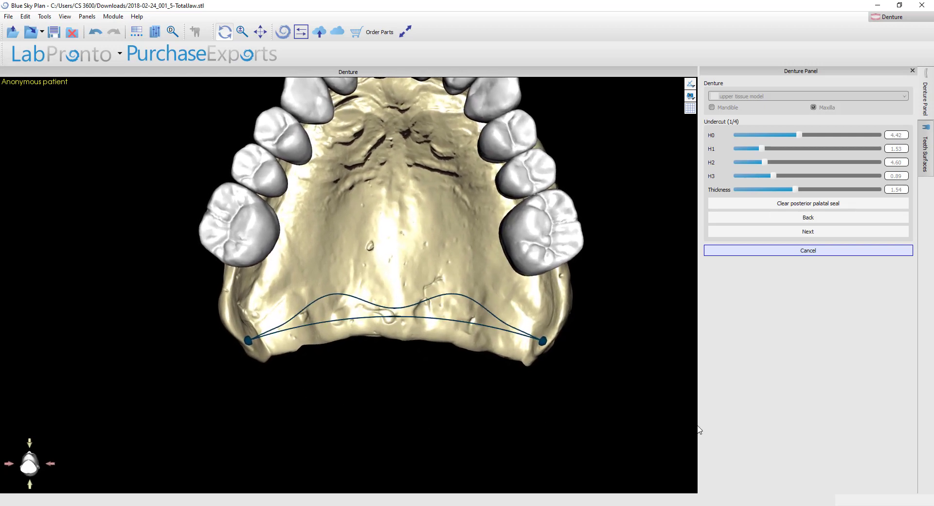
click(821, 236)
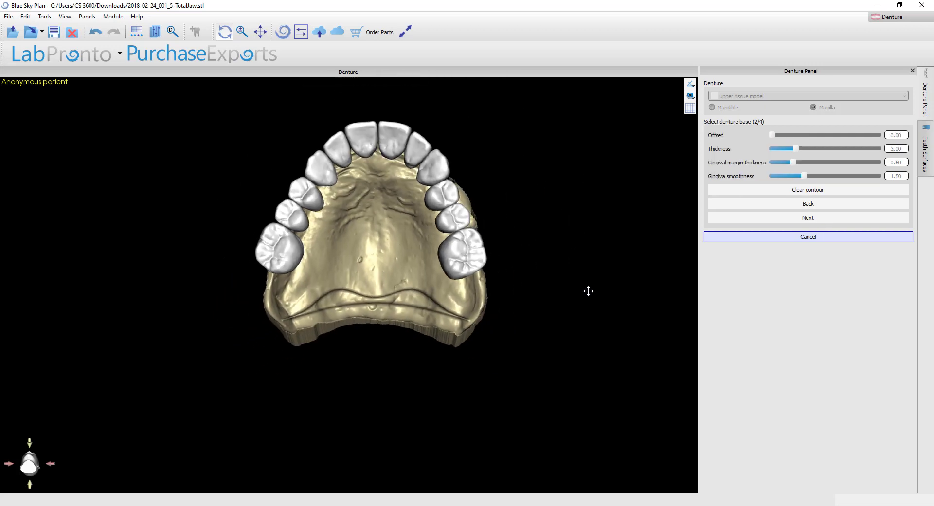
- Review the carved palatal seal on the upper model and the offset setting for the denture base
drag(594, 285, 354, 337)
scroll(353, 338, up, 5)
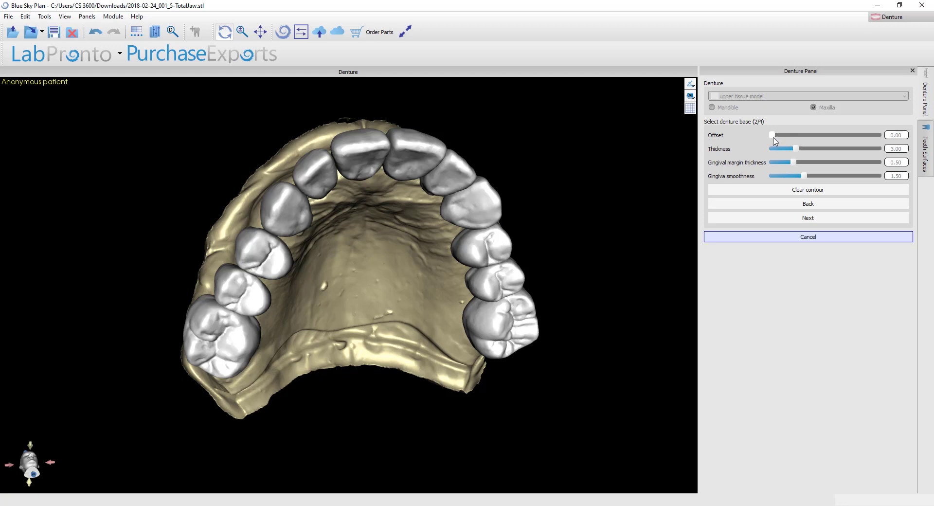
mouse_move(774, 138)
mouse_down()
mouse_move(847, 144)
mouse_move(757, 145)
mouse_up()
drag(590, 419, 530, 424)
middle_drag(360, 390, 298, 299)
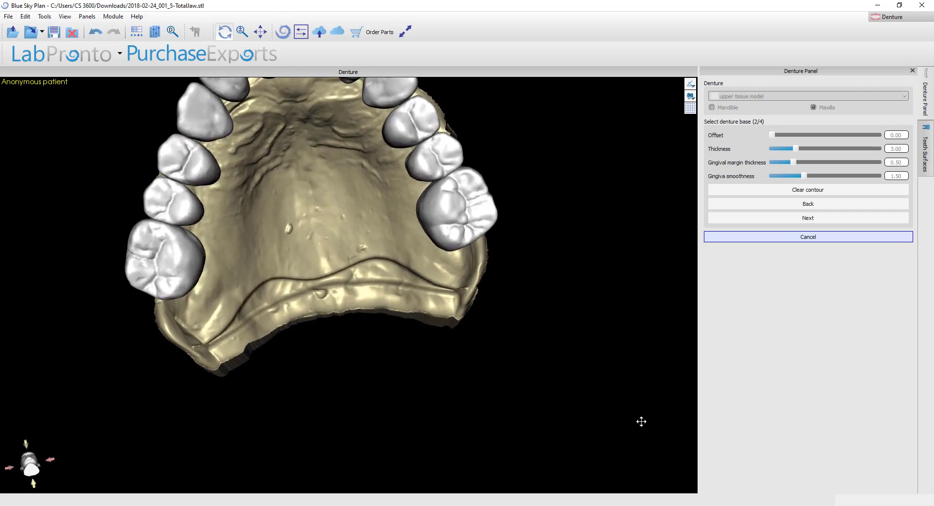
- Start the denture base contour with three points along the posterior palatal border, running from the midline toward the patient's left
drag(641, 423, 626, 440)
scroll(373, 370, up, 3)
drag(372, 371, 252, 319)
drag(342, 314, 402, 315)
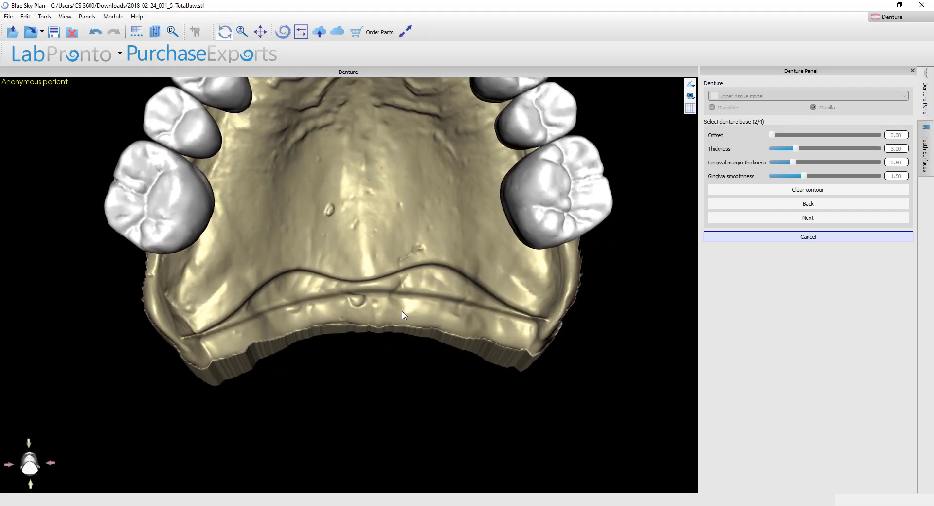
click(372, 299)
click(449, 308)
click(501, 323)
- Continue the denture base contour around the left tuberosity and forward along the left buccal border
drag(492, 399, 404, 355)
middle_drag(404, 355, 210, 311)
drag(209, 311, 399, 309)
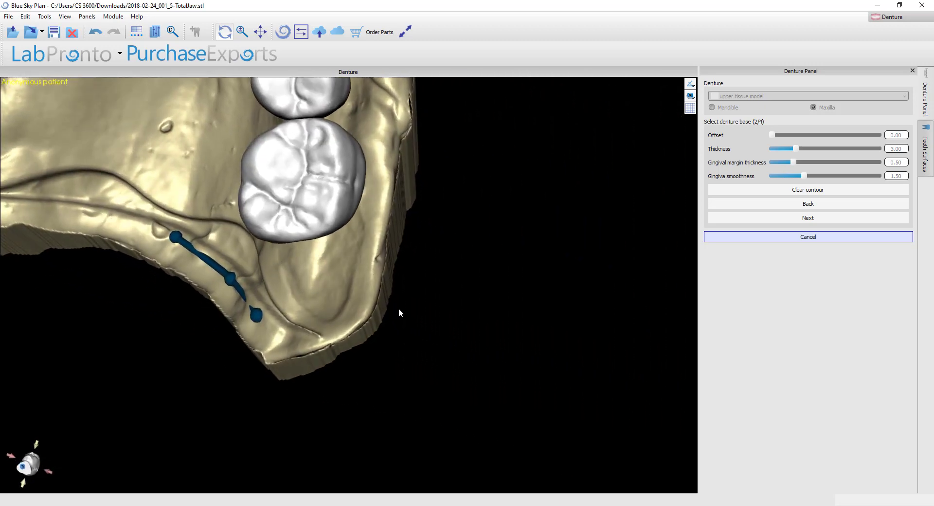
click(302, 344)
click(358, 305)
click(375, 230)
right_drag(375, 233, 384, 365)
click(375, 346)
click(381, 288)
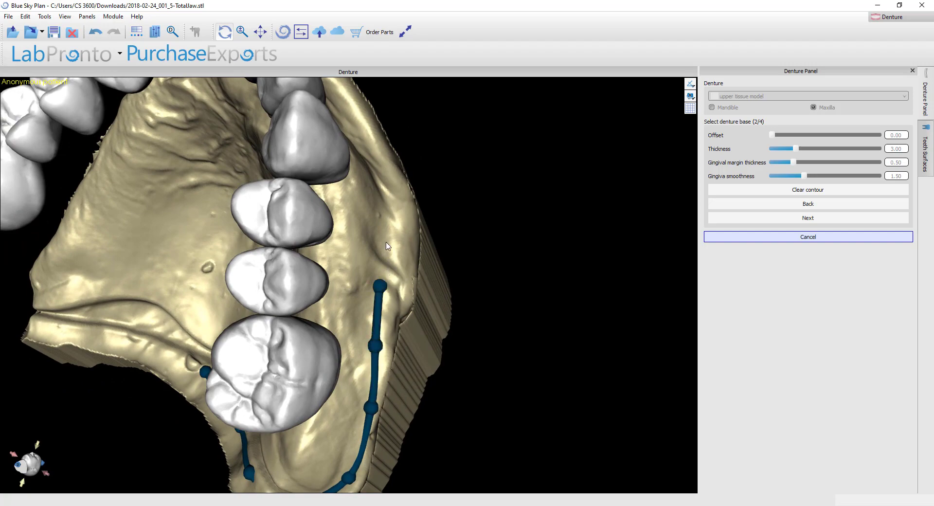
- Extend the denture base contour along the left labial border to the notch at the front midline
click(389, 226)
right_drag(388, 226, 427, 346)
click(426, 344)
click(401, 291)
click(375, 235)
click(340, 201)
right_drag(340, 202, 317, 362)
click(317, 290)
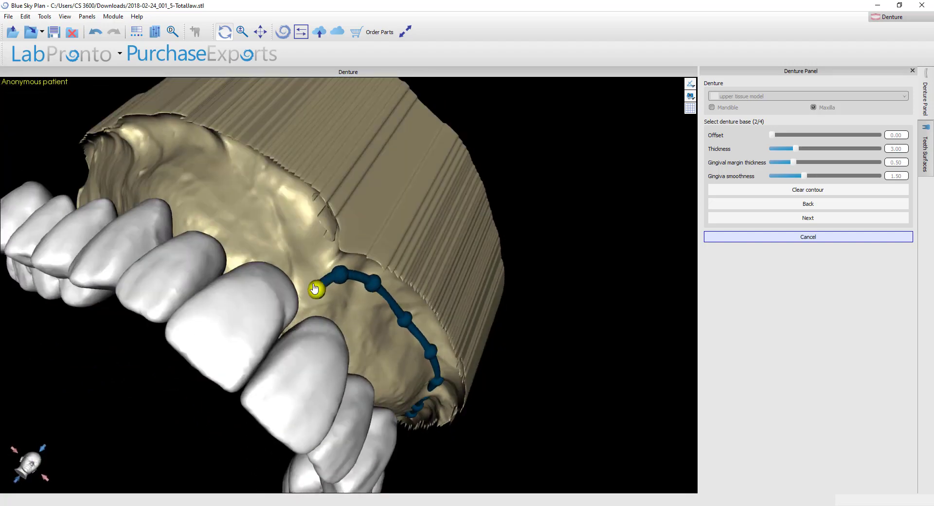
- Carry the denture base contour past the front midline notch and along the right labial and buccal border
click(313, 260)
click(294, 214)
right_drag(257, 211, 292, 219)
click(254, 198)
click(125, 146)
- Route the denture base contour around the right tuberosity to the rear edge of the palate
right_drag(125, 146, 376, 202)
click(356, 118)
click(294, 113)
click(245, 163)
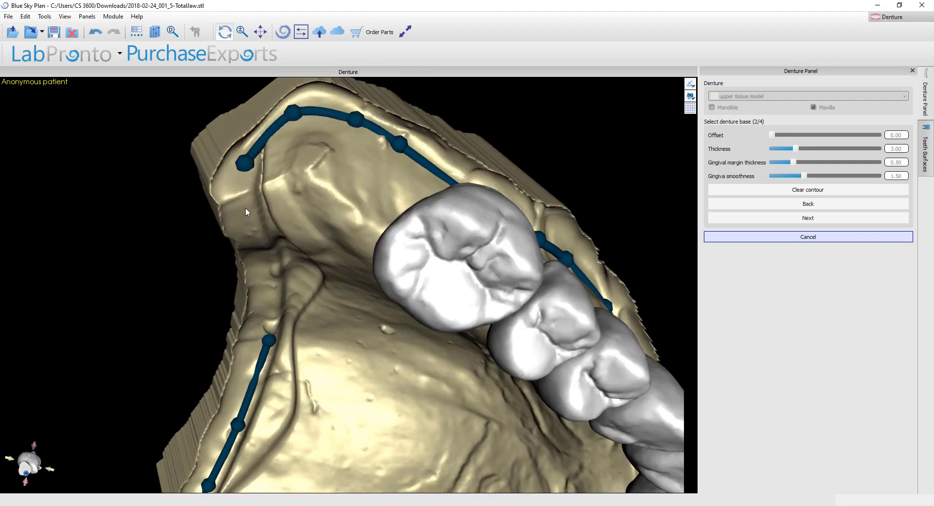
click(252, 221)
- Close the denture base contour along the posterior palatal border by joining its last point to the first at the midline
right_drag(373, 332, 333, 258)
middle_drag(335, 261, 328, 232)
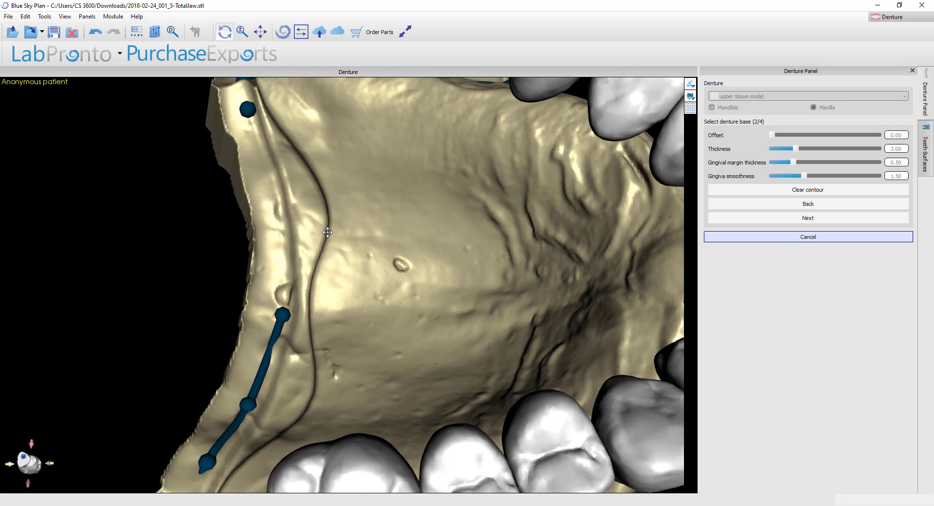
click(259, 158)
click(273, 212)
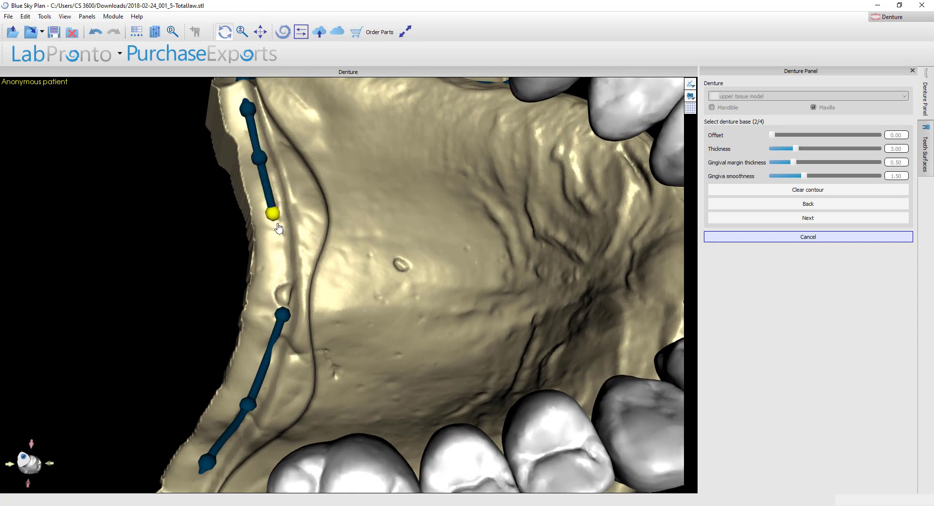
click(281, 274)
right_drag(280, 274, 281, 299)
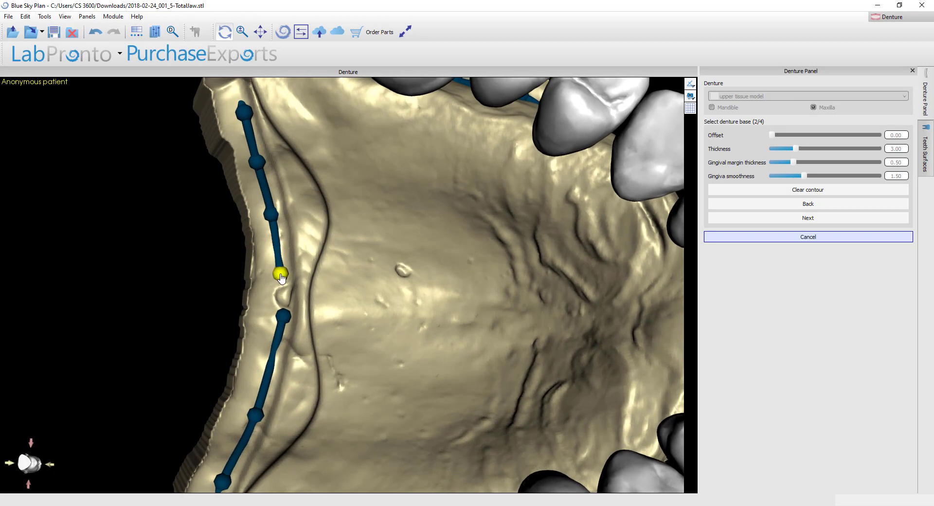
drag(281, 276, 281, 302)
- Apply the closed contour to generate the denture base and proceed to gingiva shaping
scroll(344, 303, down, 6)
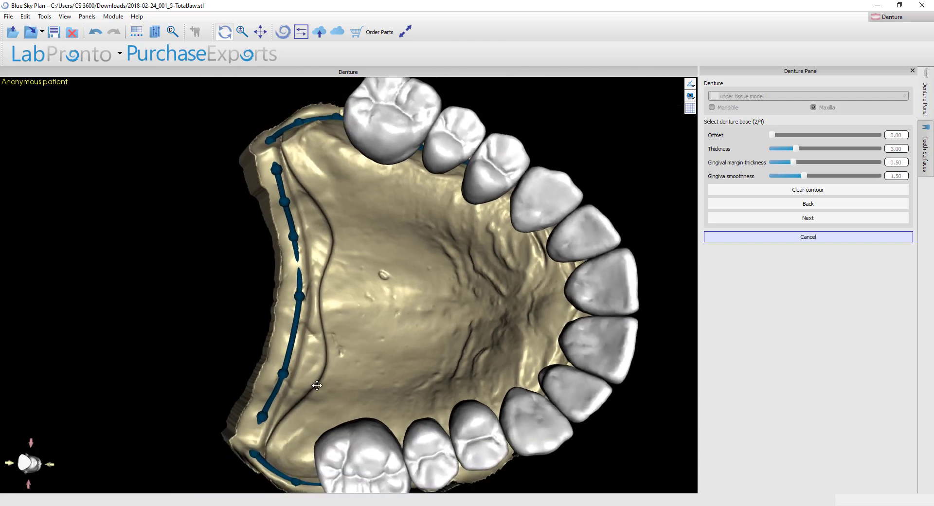
drag(565, 450, 333, 344)
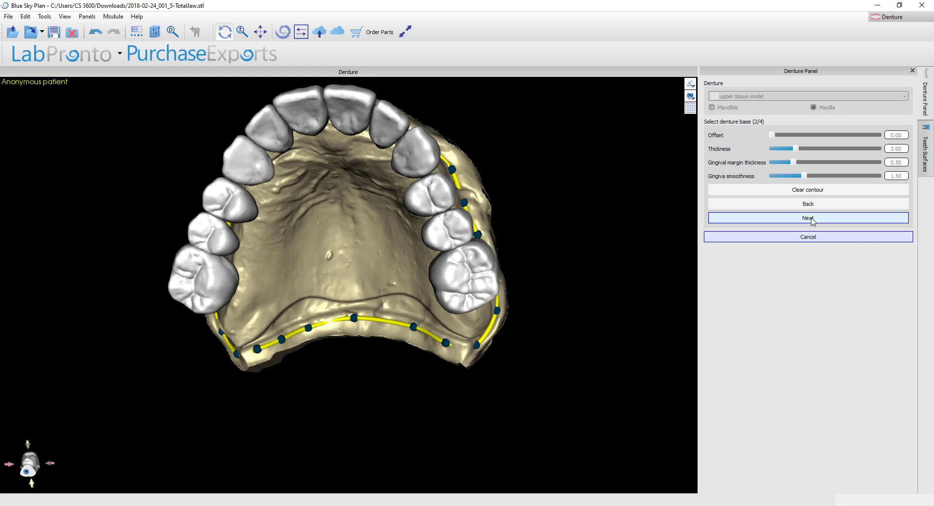
click(810, 218)
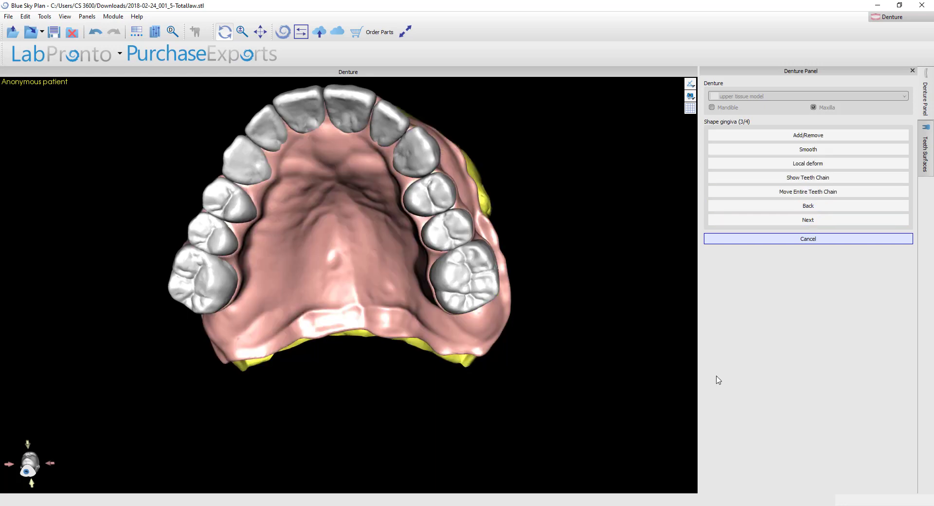
- Examine the generated gingiva from the palatal and front sides, and the denture's tissue side around the tooth necks
right_click(710, 396)
right_drag(311, 228, 297, 291)
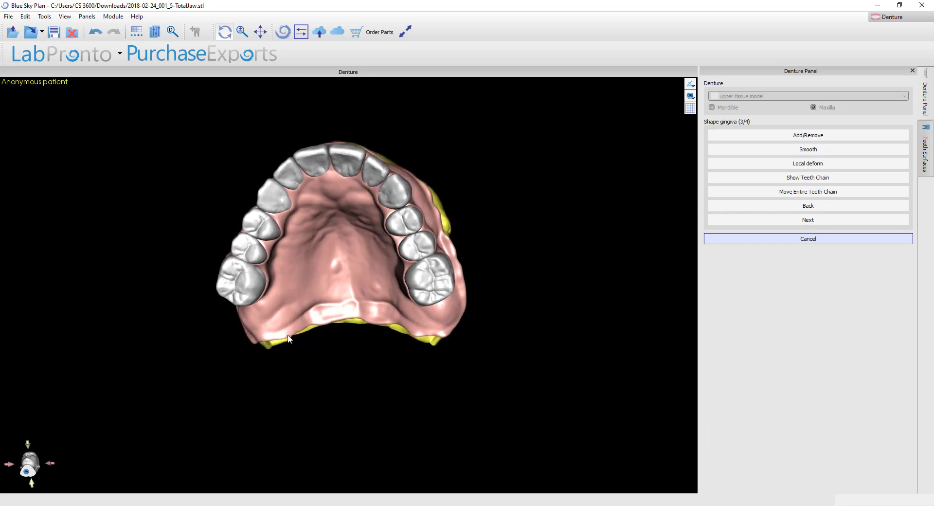
drag(297, 291, 386, 382)
drag(389, 239, 393, 299)
right_drag(363, 219, 339, 331)
middle_drag(339, 331, 315, 265)
right_drag(315, 265, 508, 278)
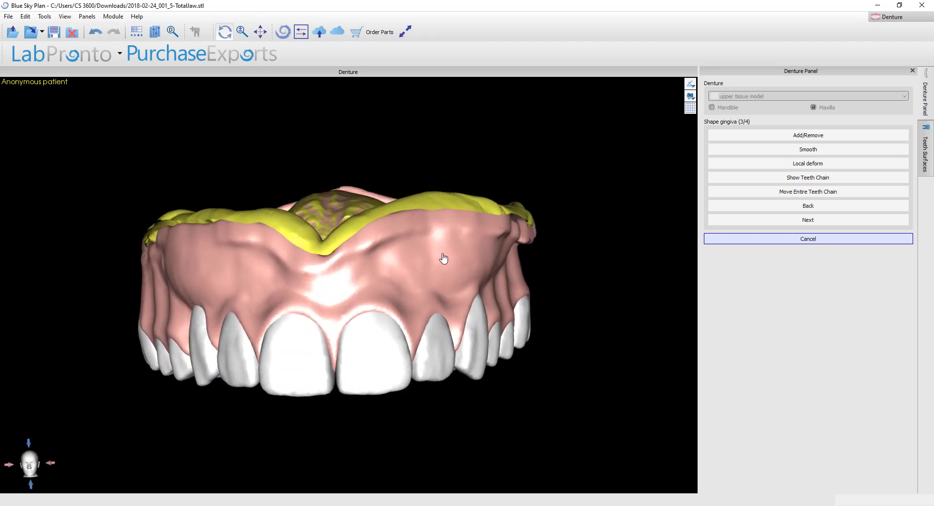
right_drag(319, 285, 348, 372)
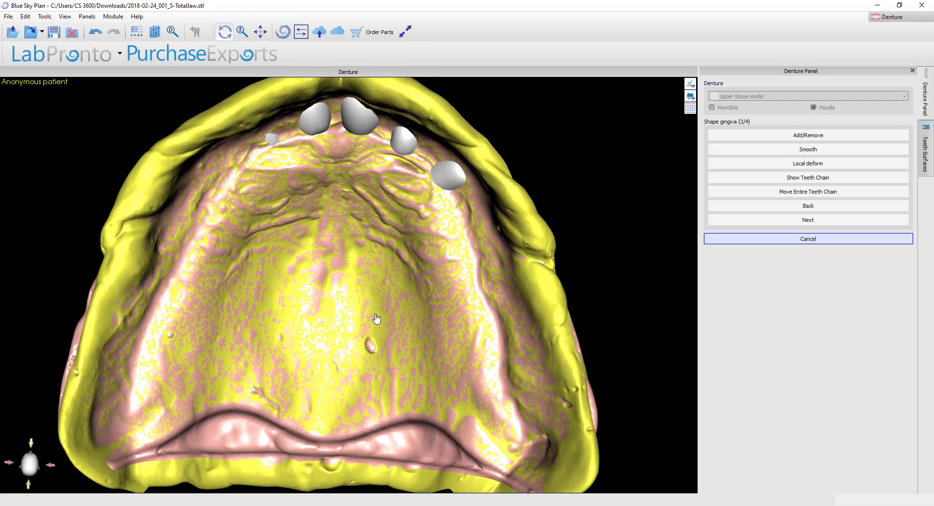
scroll(460, 242, down, 3)
right_drag(440, 335, 294, 204)
scroll(294, 204, up, 1)
scroll(312, 169, up, 1)
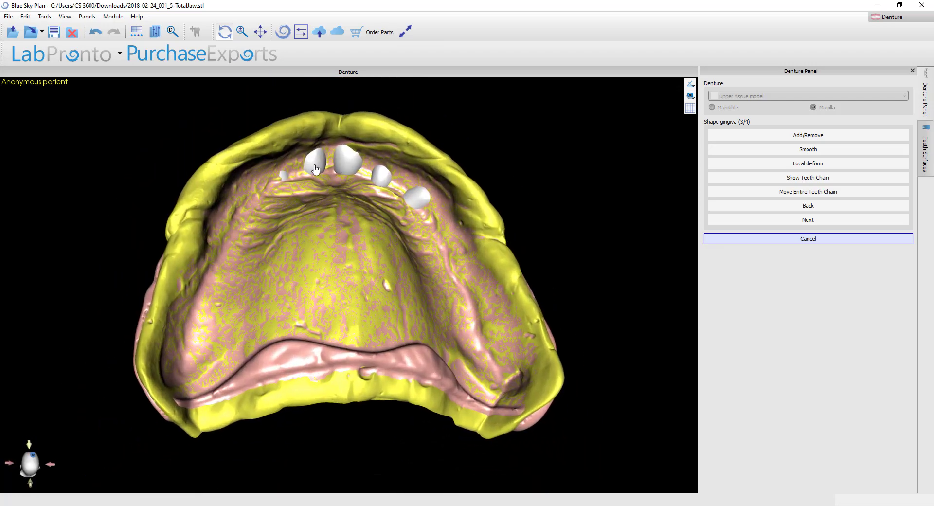
- View the generated gingiva from the palatal side and return to the denture base selection stage
right_drag(76, 249, 359, 357)
scroll(342, 317, up, 2)
right_drag(342, 316, 411, 328)
right_drag(380, 417, 365, 387)
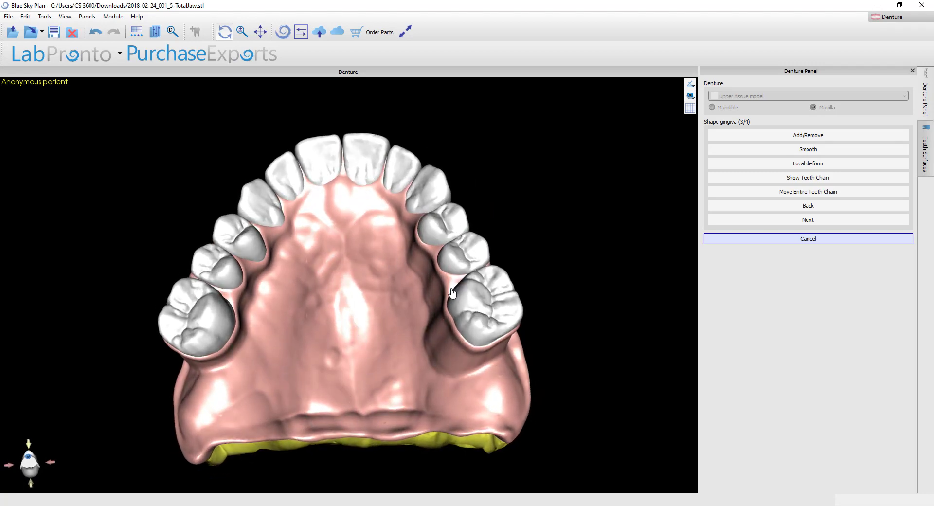
click(822, 207)
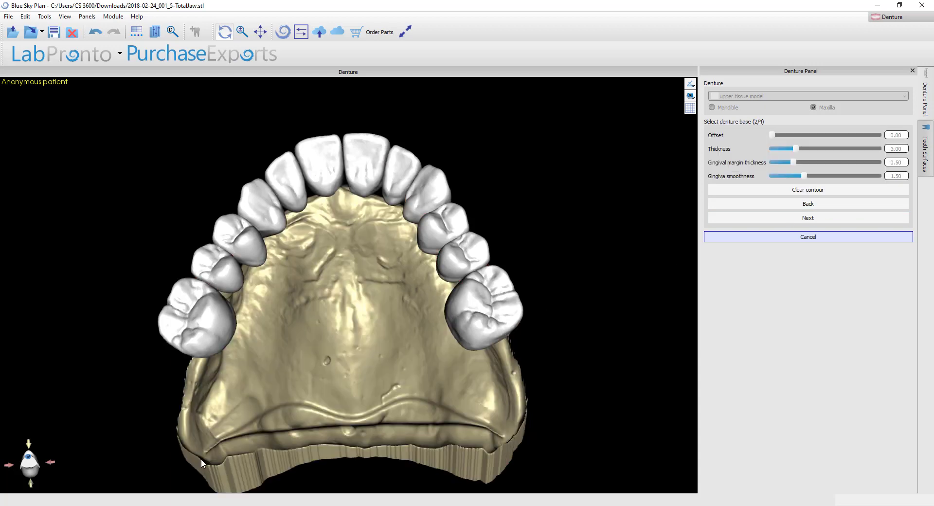
- Start a new denture base contour at the midline of the posterior palate and route it around the left tuberosity into the buccal vestibule
right_drag(383, 361, 400, 394)
middle_drag(411, 479, 411, 409)
scroll(411, 408, up, 6)
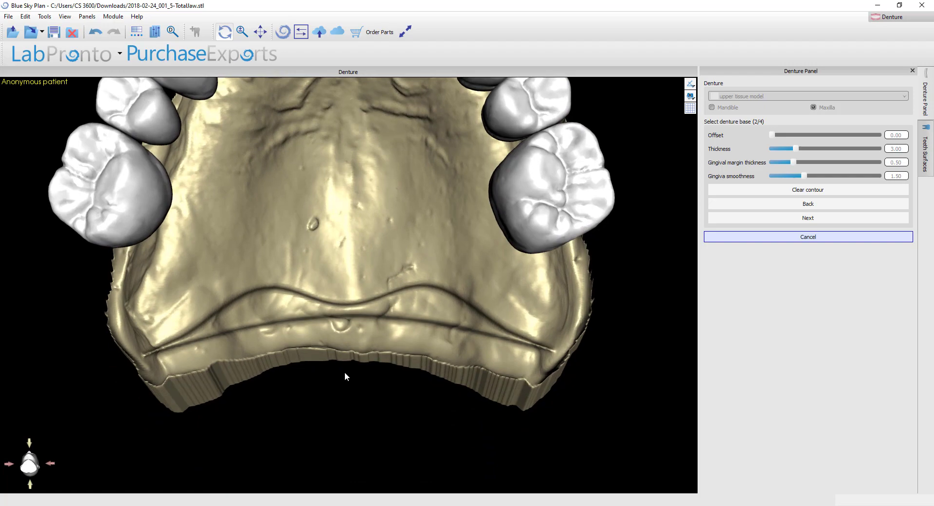
click(346, 325)
click(411, 333)
click(481, 349)
right_drag(535, 363, 492, 355)
click(586, 390)
click(615, 282)
click(611, 209)
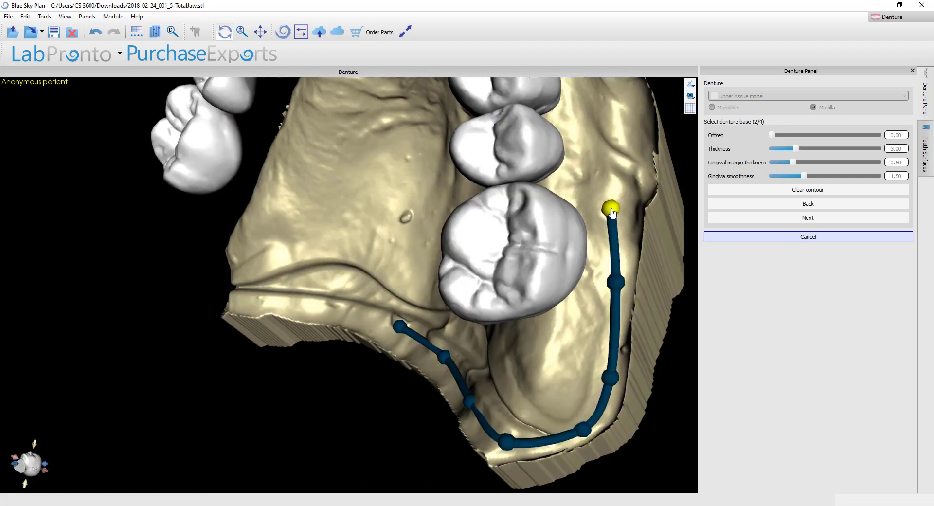
- Continue the base contour around the arch and close it at its first point on the posterior palatal midline
right_drag(516, 311, 398, 347)
drag(398, 351, 242, 356)
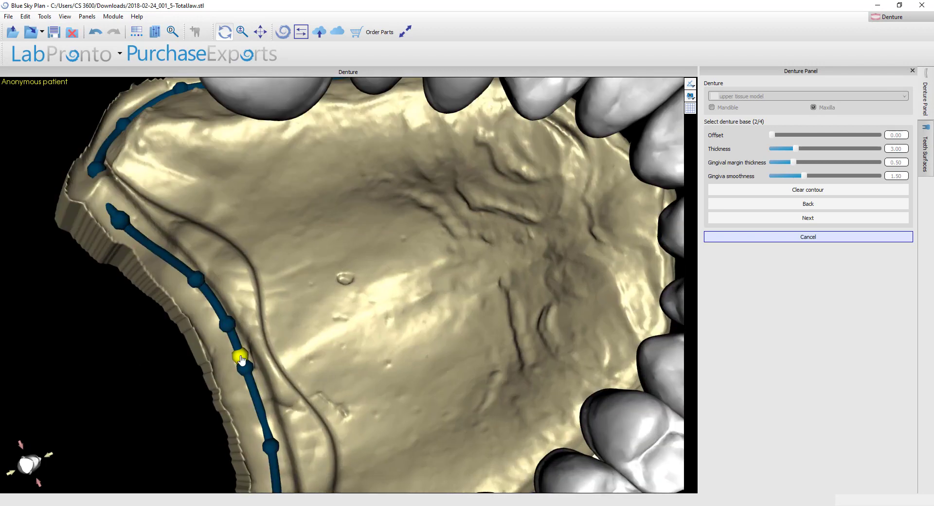
drag(241, 359, 245, 367)
- Refine the contour on the left facial side by repositioning its points beside the labial frenum and adding one more point
scroll(400, 196, down, 5)
drag(407, 380, 428, 287)
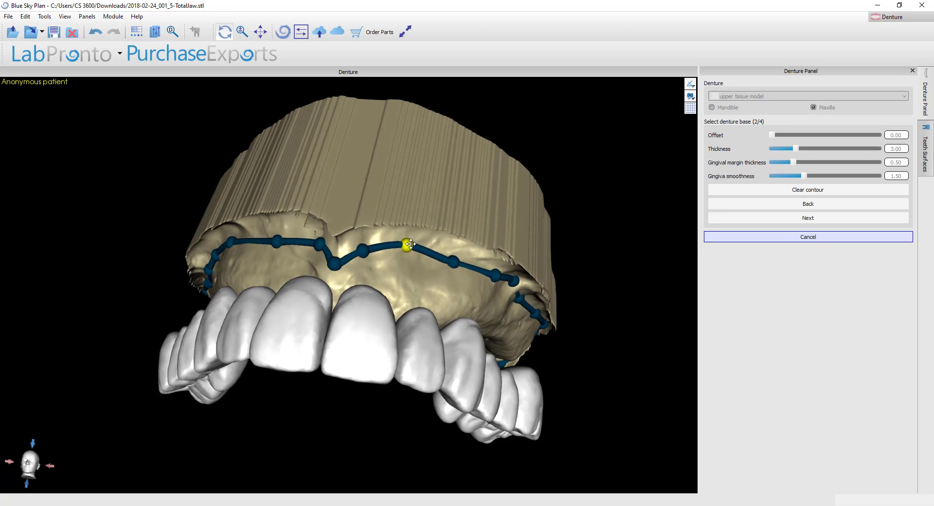
drag(408, 251, 413, 245)
drag(457, 198, 409, 216)
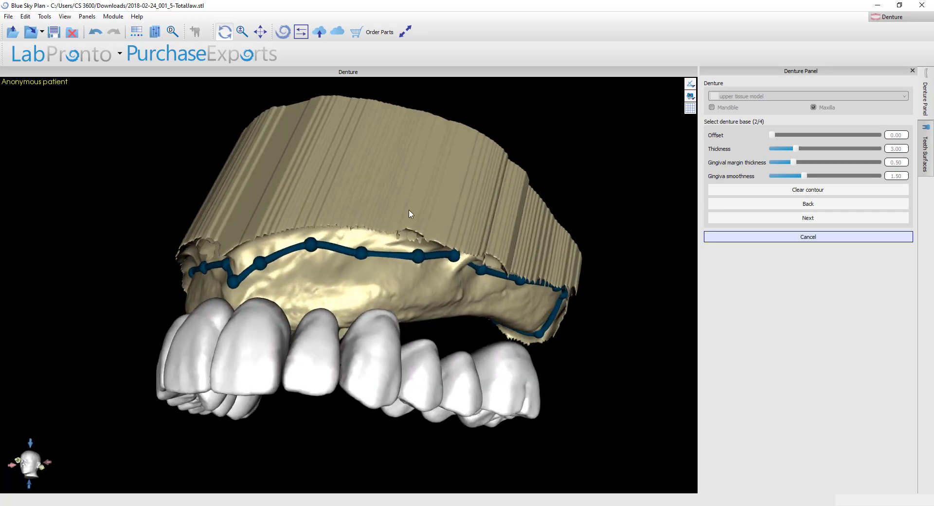
click(339, 254)
drag(361, 253, 374, 252)
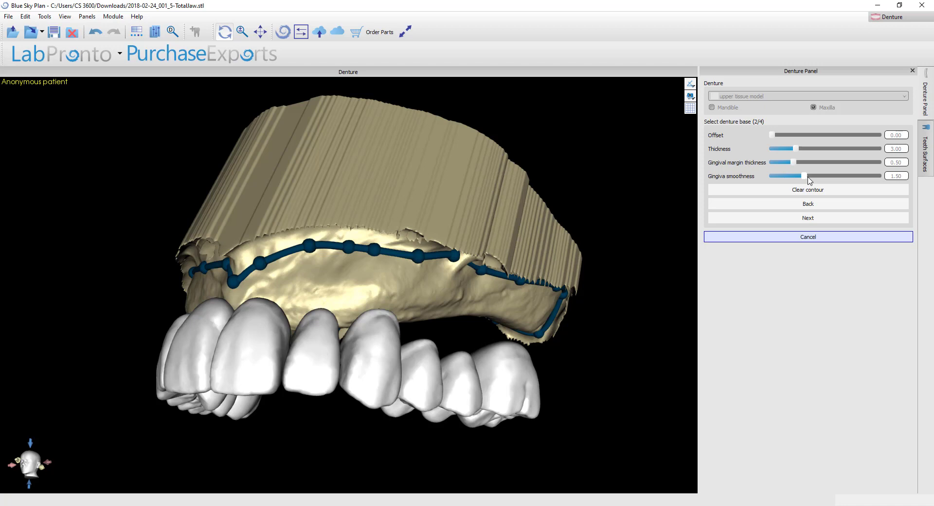
- Apply the redrawn contour to generate the gingiva and inspect the denture from the palatal and front sides
click(798, 219)
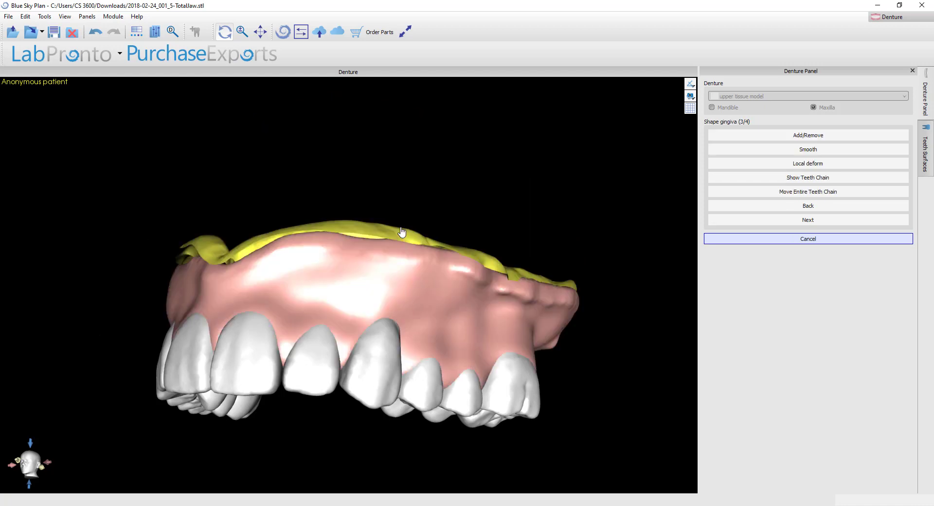
scroll(396, 297, down, 5)
drag(277, 292, 372, 214)
drag(344, 398, 369, 350)
drag(348, 187, 466, 439)
scroll(466, 440, down, 5)
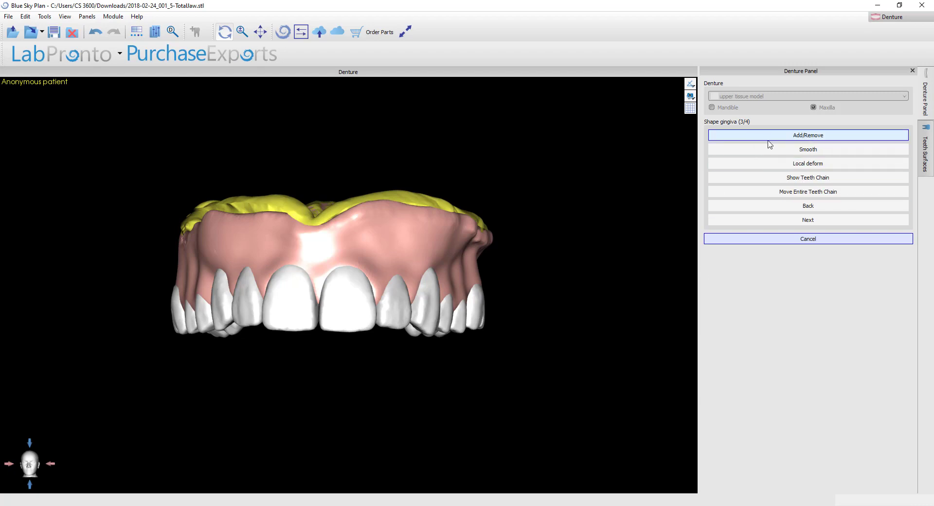
- Activate the Add/Remove gingiva tool and set its size to 5.50 and its strength to 10.00
click(807, 137)
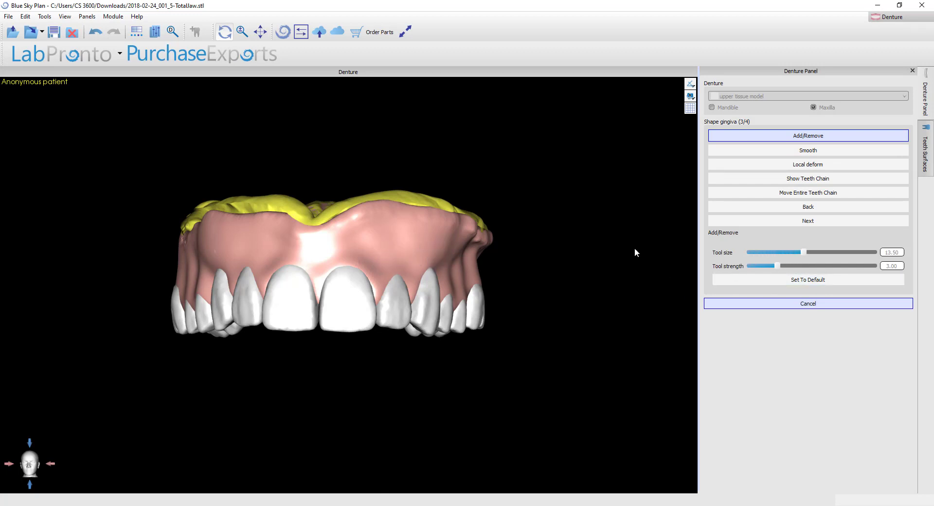
drag(416, 251, 406, 257)
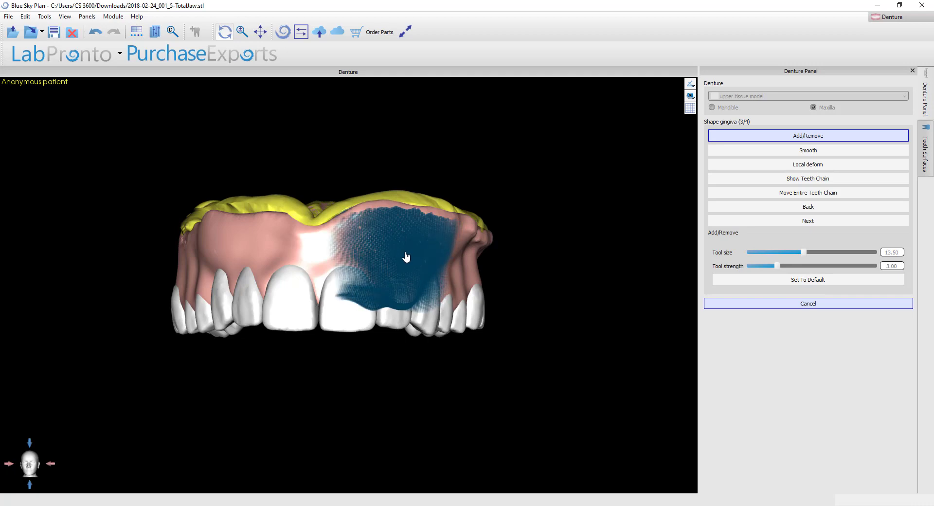
scroll(407, 257, down, 9)
ctrl+scroll(407, 257, down, 4)
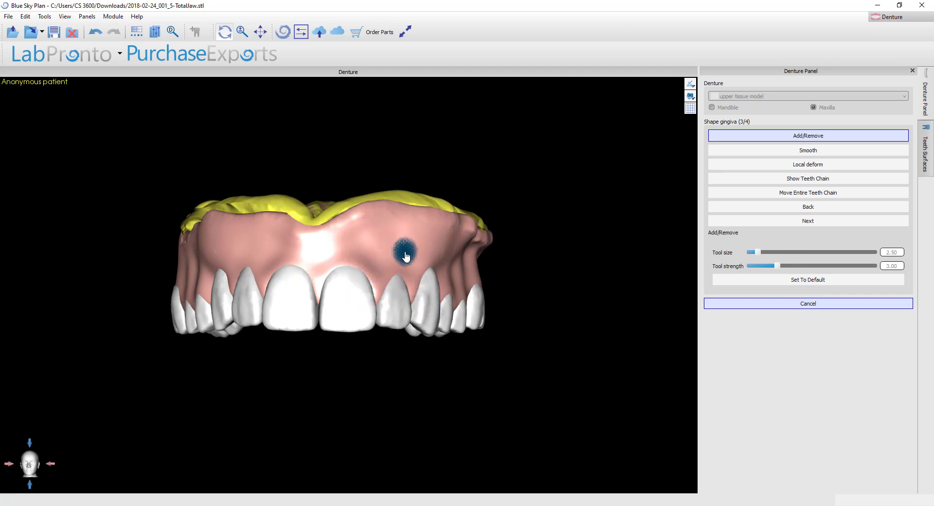
ctrl+scroll(406, 257, up, 9)
ctrl+scroll(406, 257, up, 3)
ctrl+scroll(406, 257, down, 7)
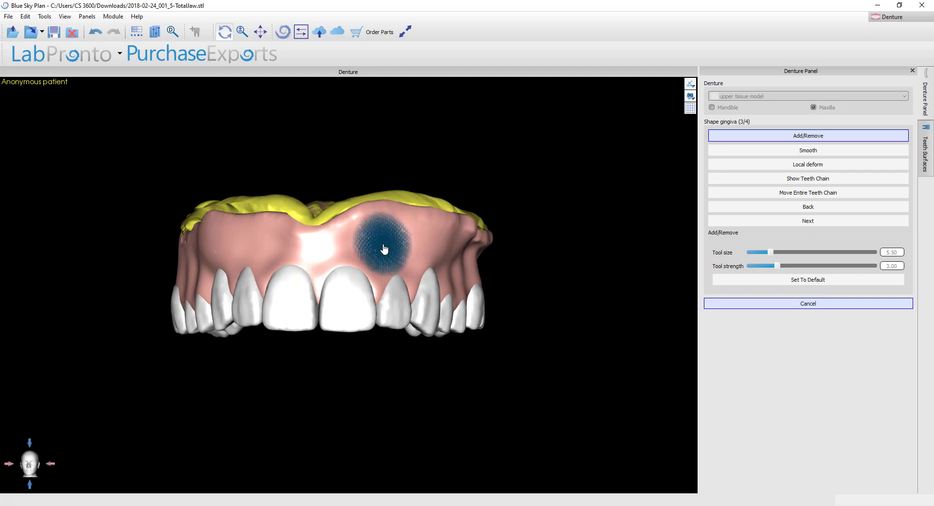
shift+scroll(386, 249, up, 2)
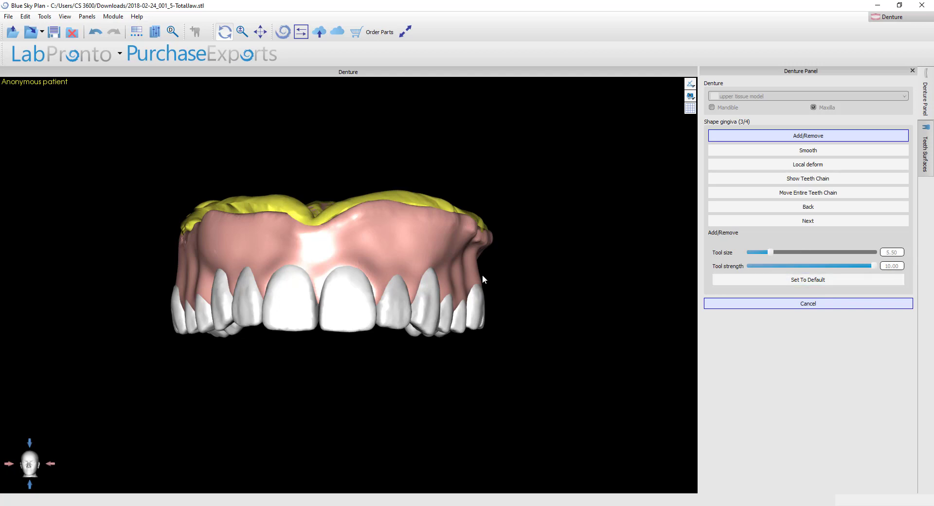
- Reshape the gingiva behind the left molar using the Add/Remove tool at size 13.50
right_drag(396, 244, 308, 301)
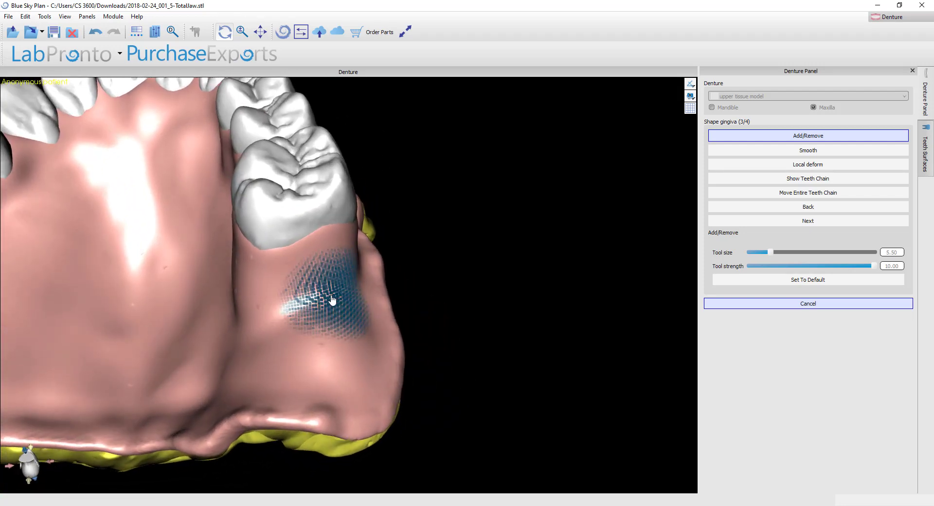
ctrl+scroll(332, 300, up, 8)
drag(311, 290, 329, 311)
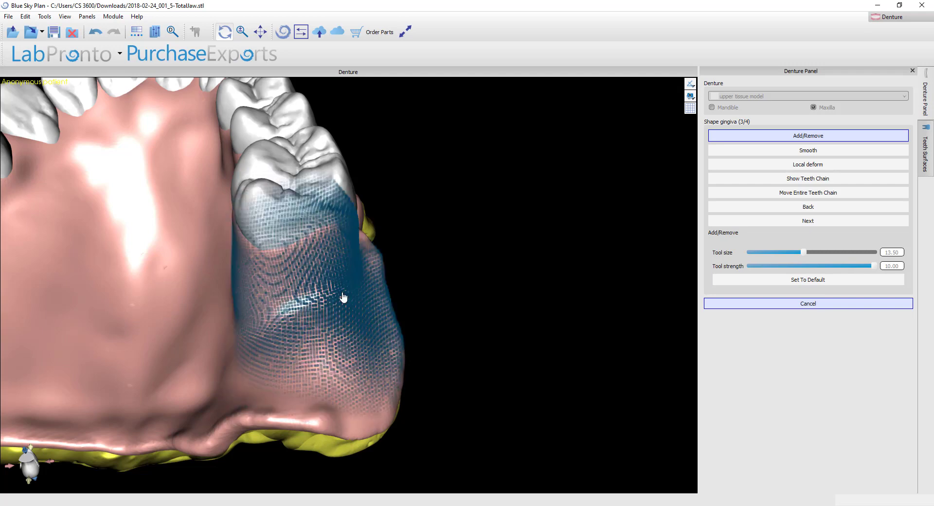
mouse_move(316, 302)
mouse_down()
mouse_move(282, 313)
mouse_move(355, 308)
mouse_move(284, 330)
mouse_move(354, 282)
mouse_move(252, 313)
mouse_move(235, 305)
mouse_move(329, 314)
mouse_move(428, 398)
mouse_move(485, 378)
mouse_move(324, 349)
mouse_up()
mouse_move(324, 349)
right_down()
mouse_move(235, 352)
mouse_move(428, 389)
mouse_move(261, 306)
right_up()
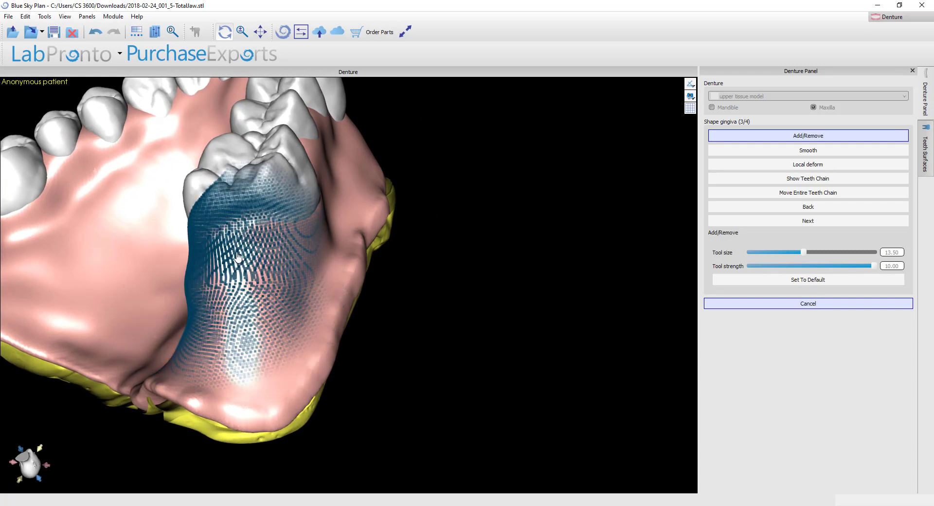
mouse_move(289, 346)
right_down()
mouse_move(402, 327)
mouse_move(492, 292)
right_up()
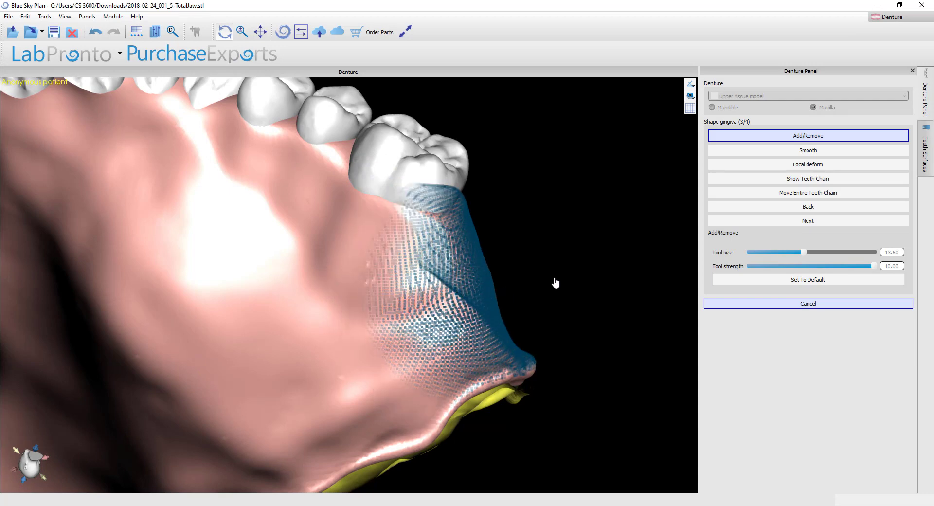
- Trim the gingiva at the buccal necks of the left premolars using Add/Remove at size 9.50 and strength 10.00
scroll(595, 217, down, 5)
mouse_move(570, 340)
right_down()
mouse_move(351, 340)
mouse_move(501, 370)
mouse_move(184, 334)
right_up()
right_drag(396, 371, 392, 214)
middle_drag(392, 215, 345, 337)
scroll(346, 337, up, 4)
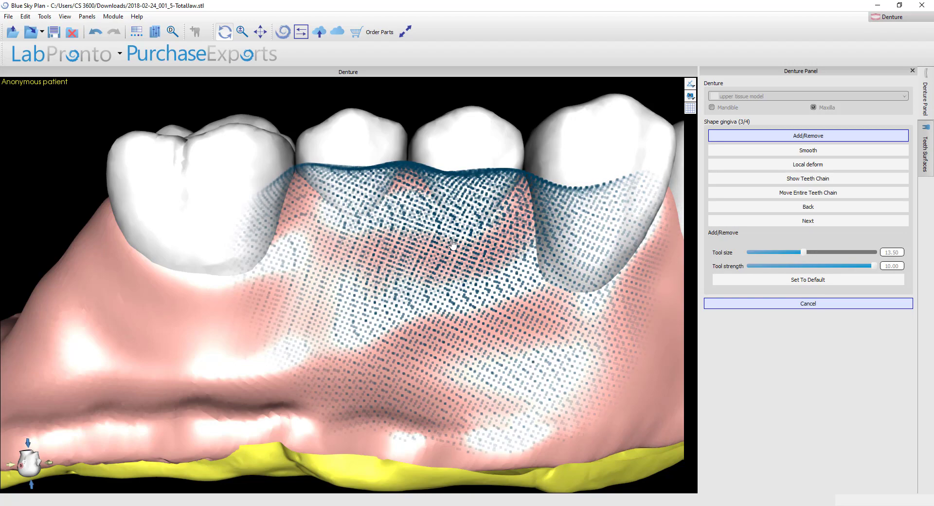
shift+scroll(420, 224, down, 3)
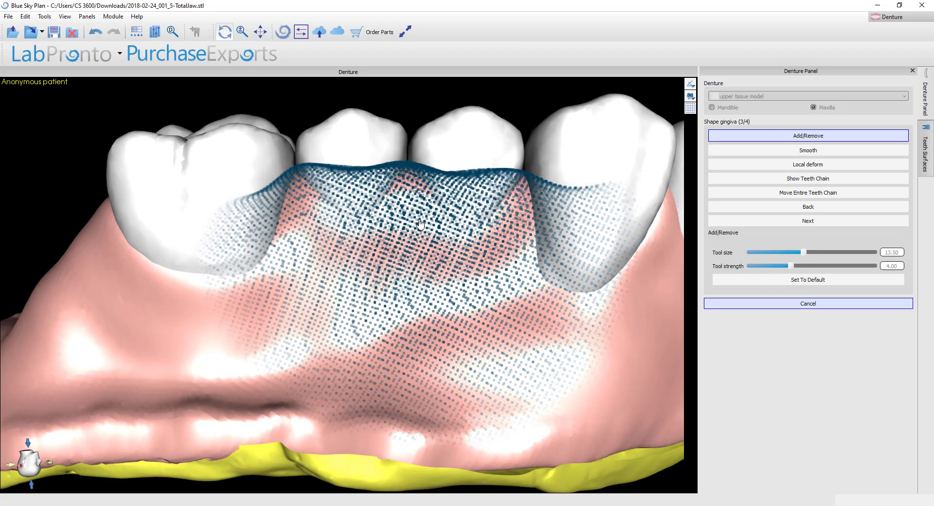
ctrl+scroll(421, 222, down, 4)
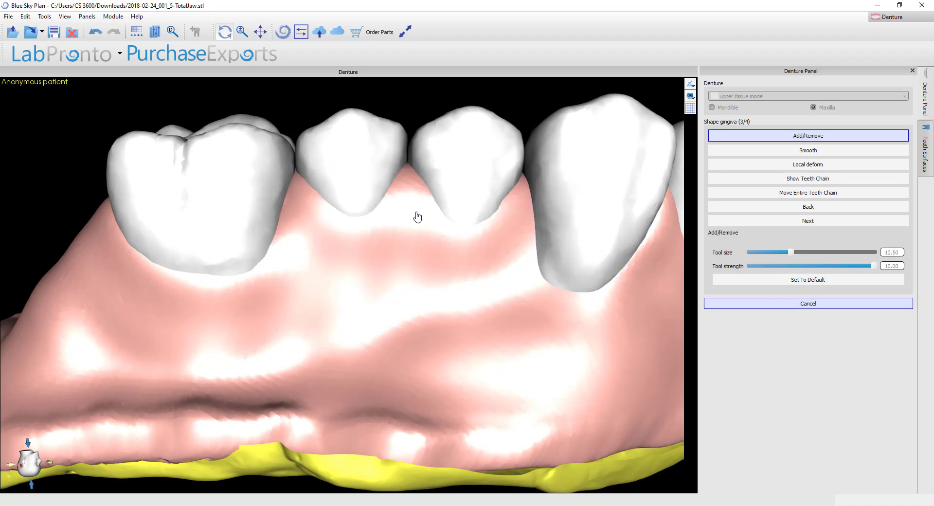
click(475, 234)
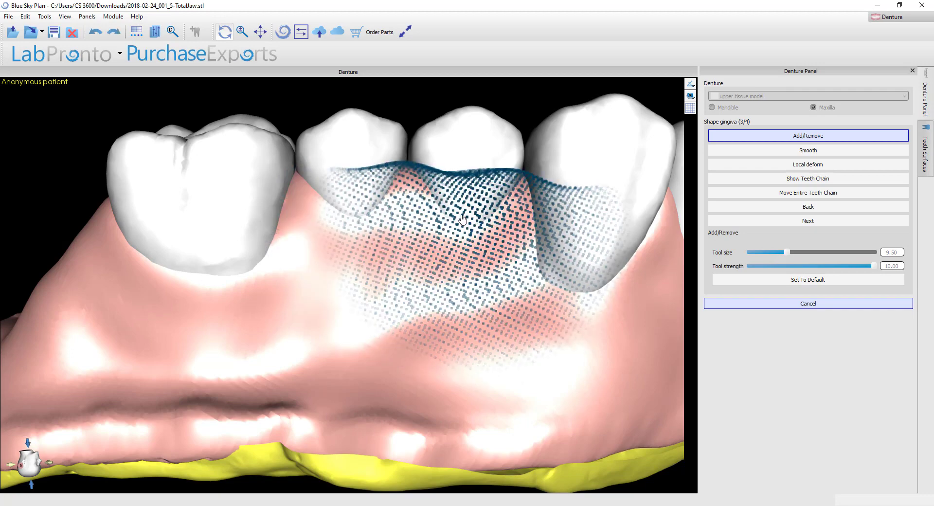
mouse_move(364, 224)
mouse_down()
mouse_move(509, 217)
mouse_move(335, 233)
mouse_move(411, 250)
mouse_up()
drag(506, 227, 448, 241)
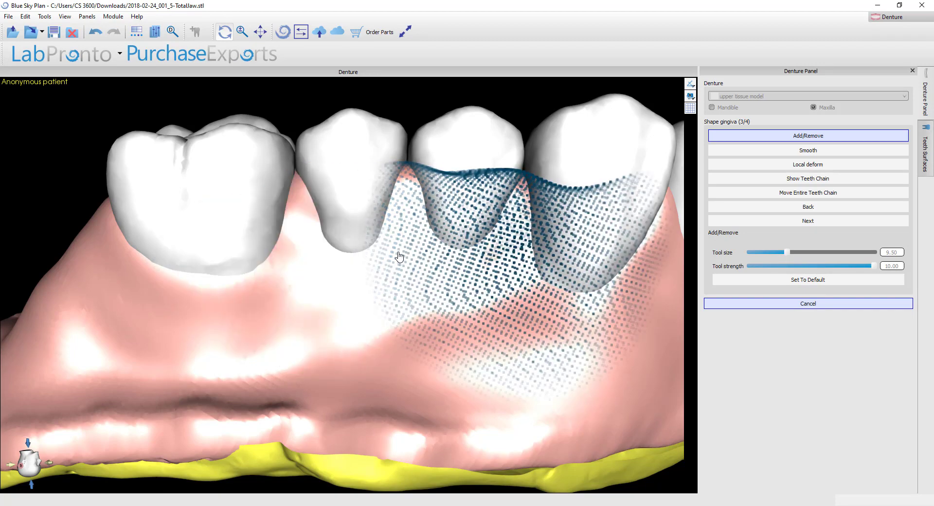
- Reshape the gingiva behind the right molar using the Add/Remove tool at size 11.50
scroll(411, 336, down, 7)
drag(350, 425, 311, 186)
scroll(311, 186, up, 3)
right_drag(311, 186, 398, 254)
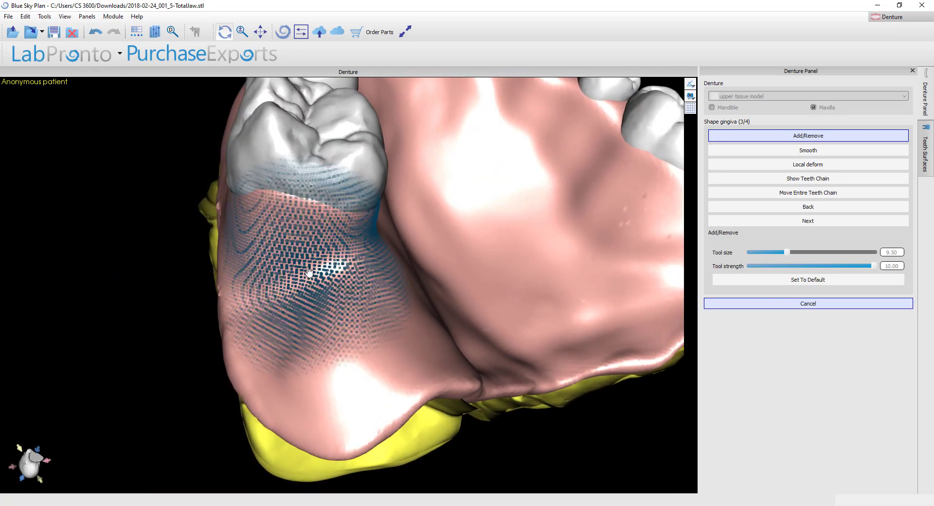
ctrl+scroll(303, 269, up, 8)
ctrl+scroll(303, 269, down, 6)
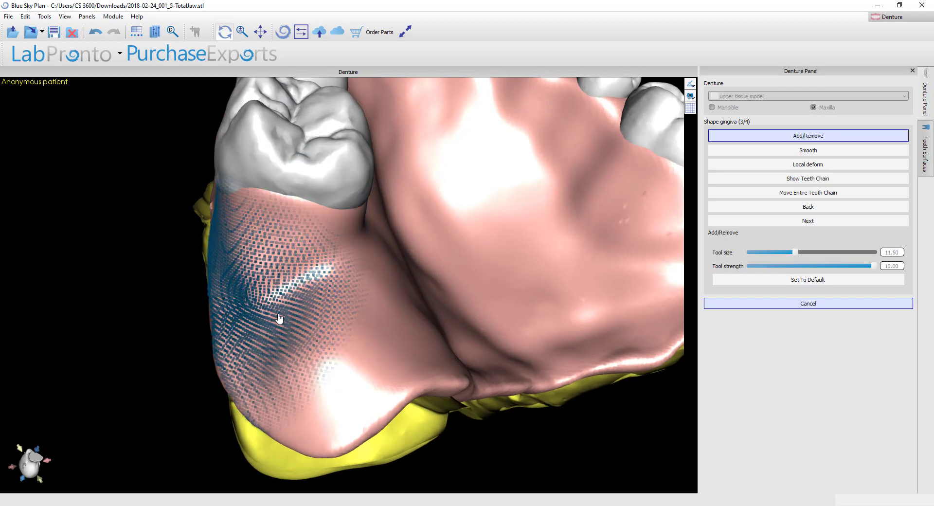
mouse_move(390, 328)
right_down()
mouse_move(509, 219)
mouse_move(361, 348)
mouse_move(257, 317)
mouse_move(384, 290)
mouse_move(347, 281)
right_up()
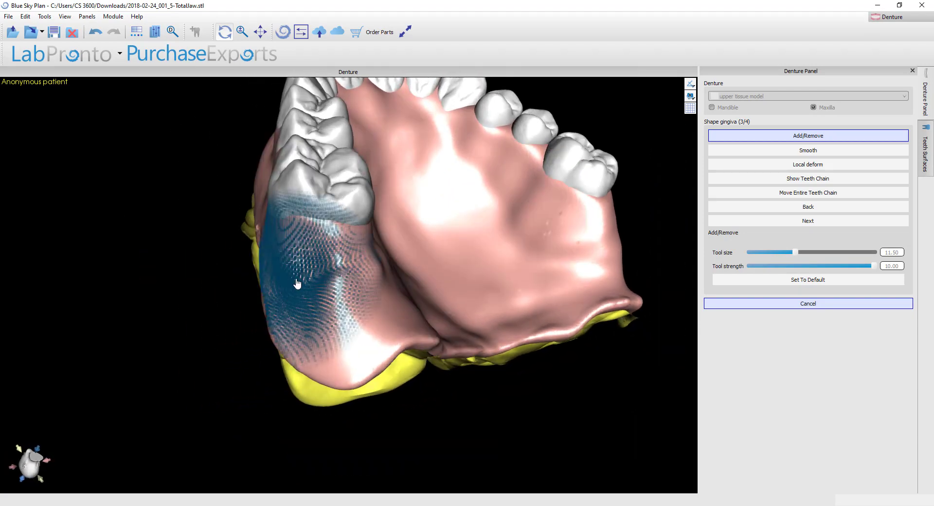
click(303, 317)
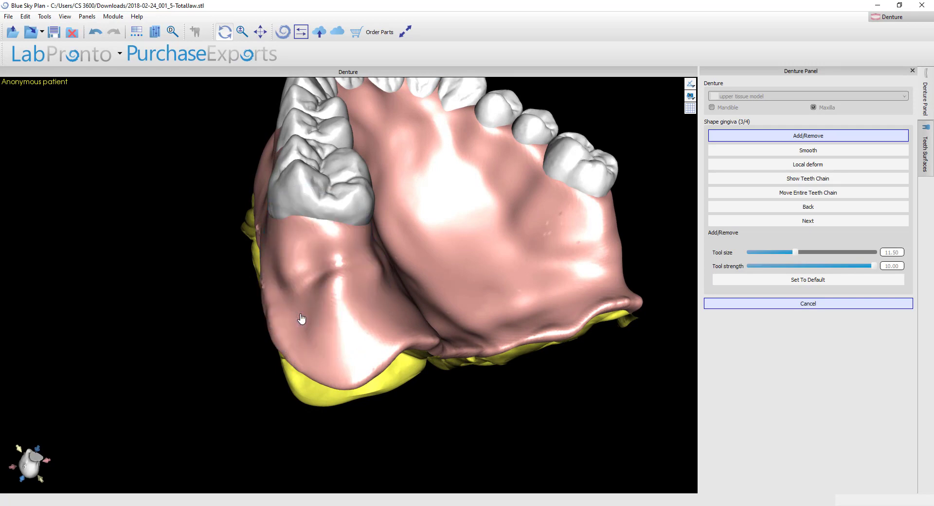
- Switch to the Smooth gingiva tool and set its size to 15.50
right_drag(302, 312, 551, 349)
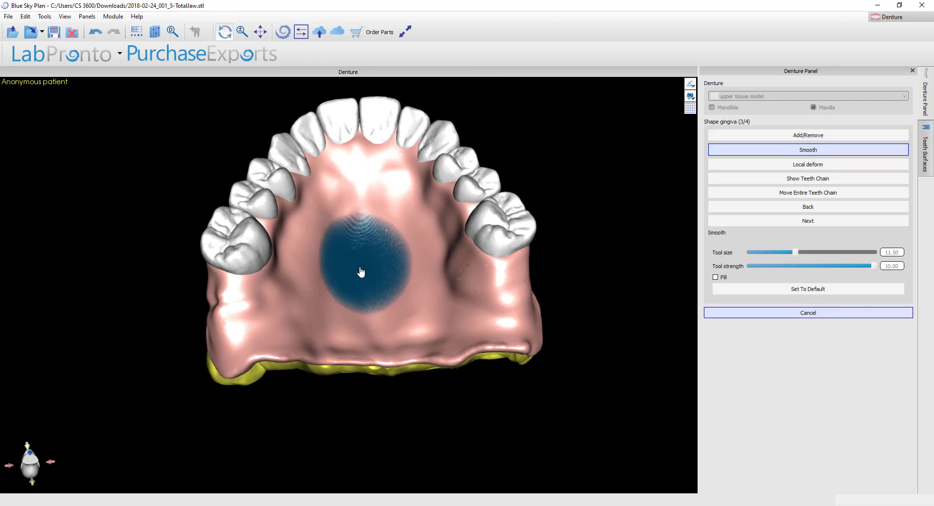
scroll(364, 287, up, 10)
scroll(366, 288, down, 13)
scroll(370, 275, up, 12)
scroll(369, 258, down, 4)
scroll(370, 255, down, 10)
scroll(370, 257, up, 10)
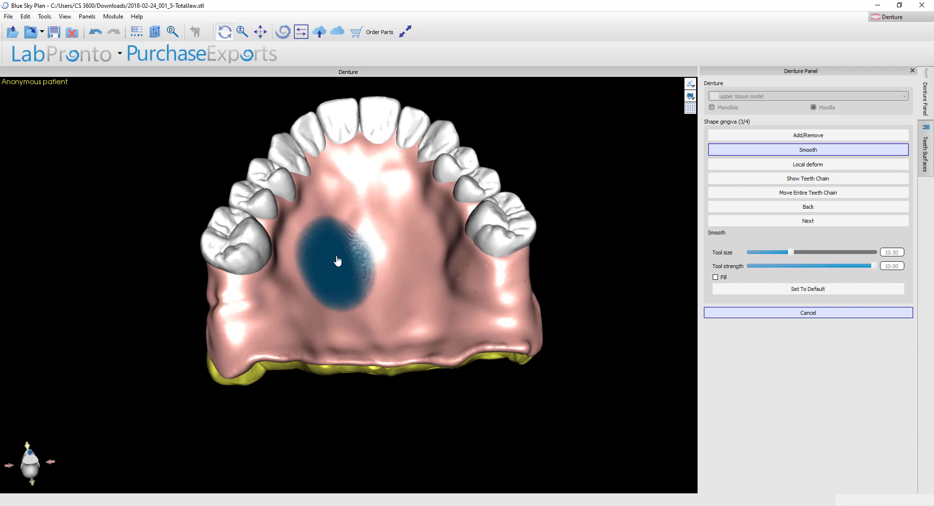
scroll(350, 256, up, 5)
- Smooth out the ridges on the gingiva behind the right molar
mouse_move(303, 307)
right_down()
mouse_move(427, 302)
mouse_move(457, 289)
right_up()
middle_drag(457, 289, 406, 370)
scroll(433, 267, up, 5)
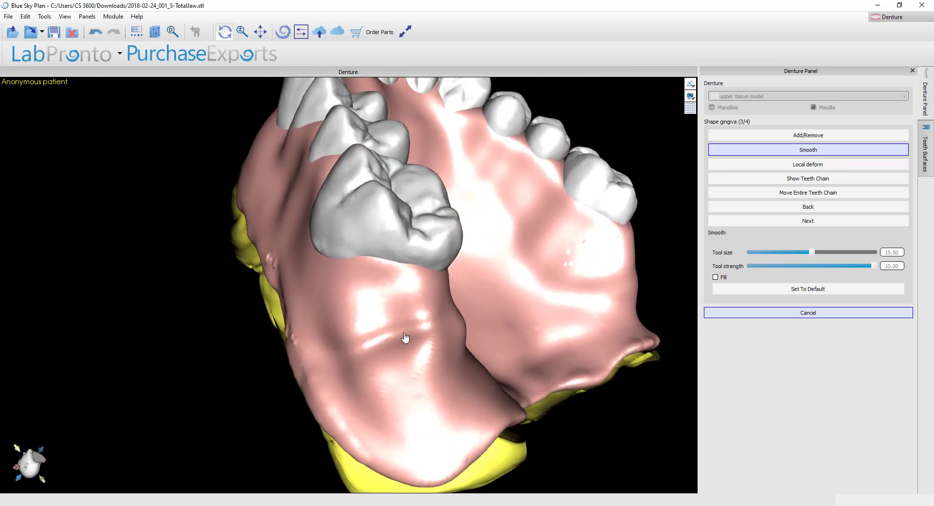
drag(427, 329, 377, 361)
mouse_move(446, 359)
mouse_down()
mouse_move(382, 340)
mouse_move(410, 324)
mouse_move(475, 359)
mouse_move(428, 328)
mouse_move(455, 342)
mouse_move(353, 358)
mouse_move(385, 348)
mouse_up()
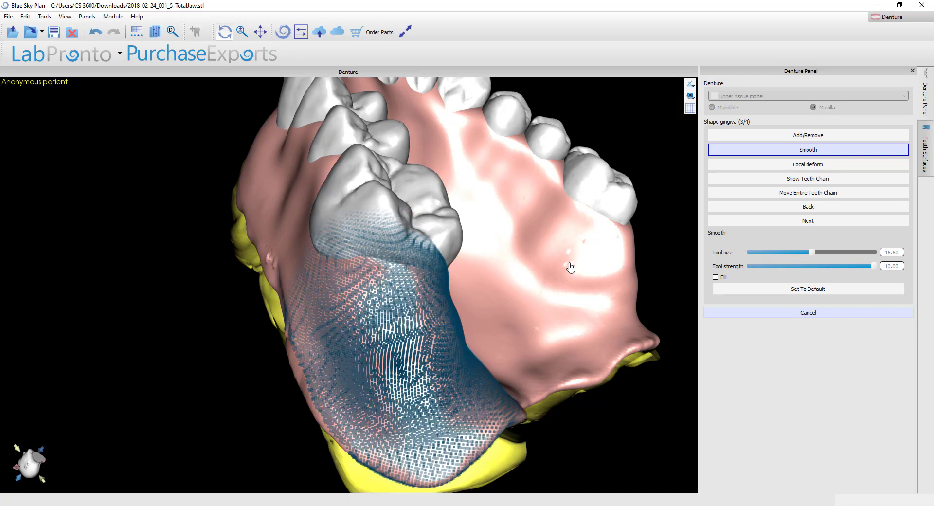
- Smooth the palatal surface of the denture base and the gingiva behind the left molar
right_drag(496, 305, 352, 329)
scroll(320, 405, down, 3)
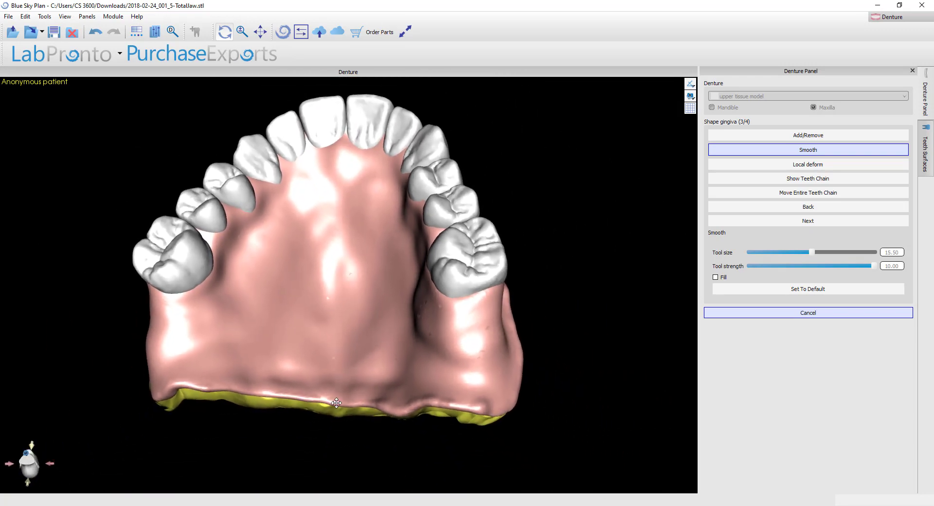
right_drag(320, 405, 359, 382)
mouse_move(372, 388)
mouse_down()
mouse_move(428, 392)
mouse_move(277, 400)
mouse_move(323, 388)
mouse_move(440, 404)
mouse_move(421, 383)
mouse_move(392, 299)
mouse_move(342, 258)
mouse_move(330, 338)
mouse_move(323, 290)
mouse_move(362, 231)
mouse_move(356, 213)
mouse_move(312, 304)
mouse_move(334, 254)
mouse_move(397, 220)
mouse_move(415, 236)
mouse_move(334, 202)
mouse_move(319, 254)
mouse_move(356, 207)
mouse_move(409, 260)
mouse_move(351, 192)
mouse_move(317, 263)
mouse_move(310, 250)
mouse_move(375, 278)
mouse_up()
scroll(384, 323, down, 3)
mouse_move(384, 328)
right_down()
mouse_move(165, 295)
mouse_move(382, 298)
right_up()
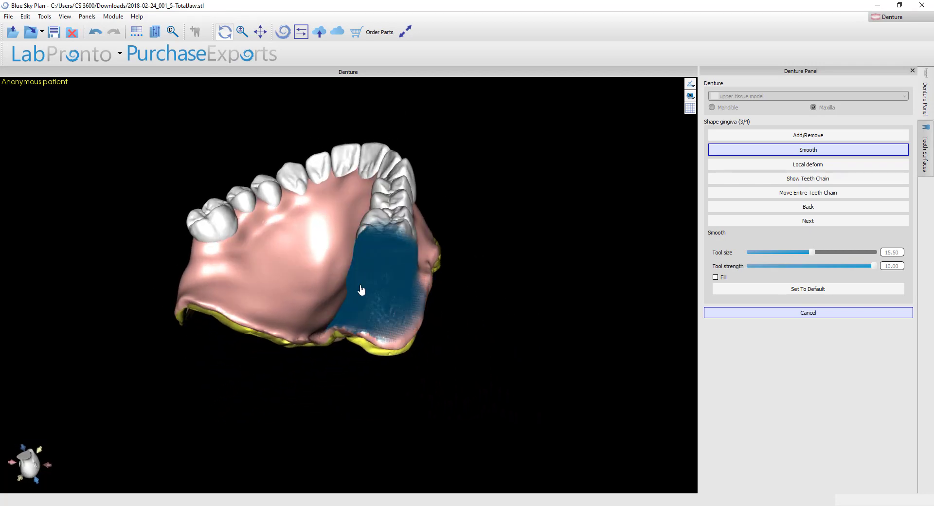
- Smooth the remaining uneven gingiva on both sides of the arch and check the denture from the palatal side
right_drag(535, 380, 331, 311)
mouse_move(311, 272)
mouse_down()
mouse_move(319, 271)
mouse_move(313, 292)
mouse_up()
right_drag(321, 365, 477, 331)
mouse_move(452, 263)
mouse_down()
mouse_move(448, 248)
mouse_move(458, 260)
mouse_up()
mouse_move(462, 341)
right_down()
mouse_move(349, 365)
mouse_move(316, 348)
right_up()
drag(221, 275, 234, 234)
right_drag(263, 373, 302, 472)
right_drag(369, 316, 311, 161)
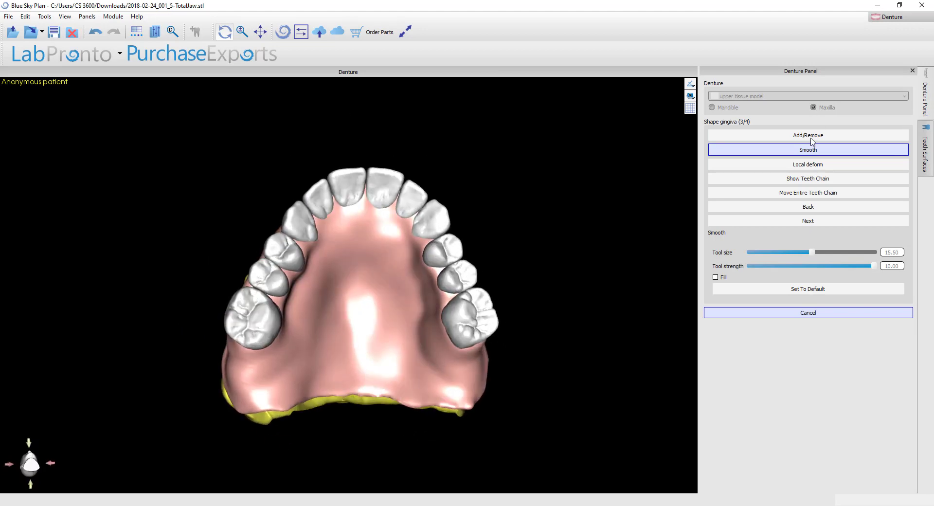
- Switch to Local deform, enlarge the tool size to 26.50, and reshape the palatal gingiva beside the left and right premolars
click(807, 168)
scroll(457, 309, up, 4)
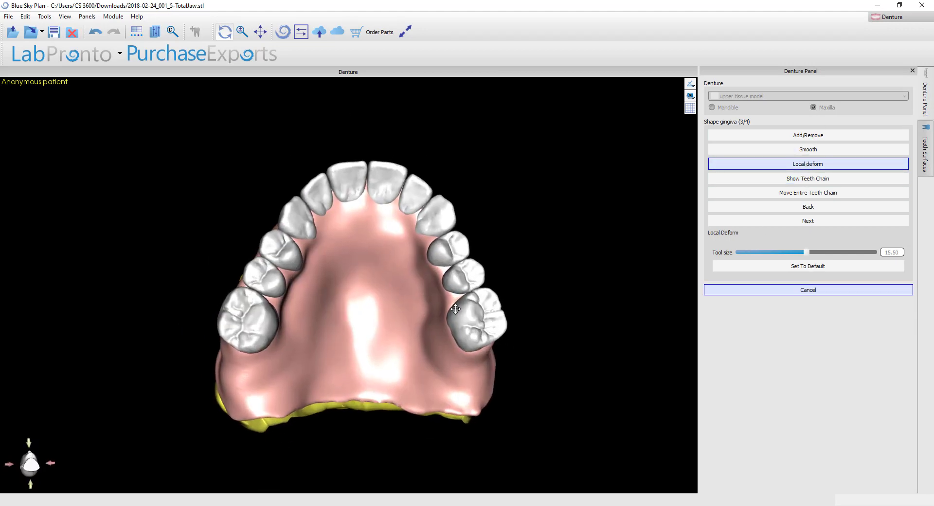
middle_drag(429, 379, 398, 296)
right_drag(398, 296, 408, 179)
middle_drag(403, 252, 353, 350)
scroll(353, 350, up, 4)
right_drag(330, 243, 348, 258)
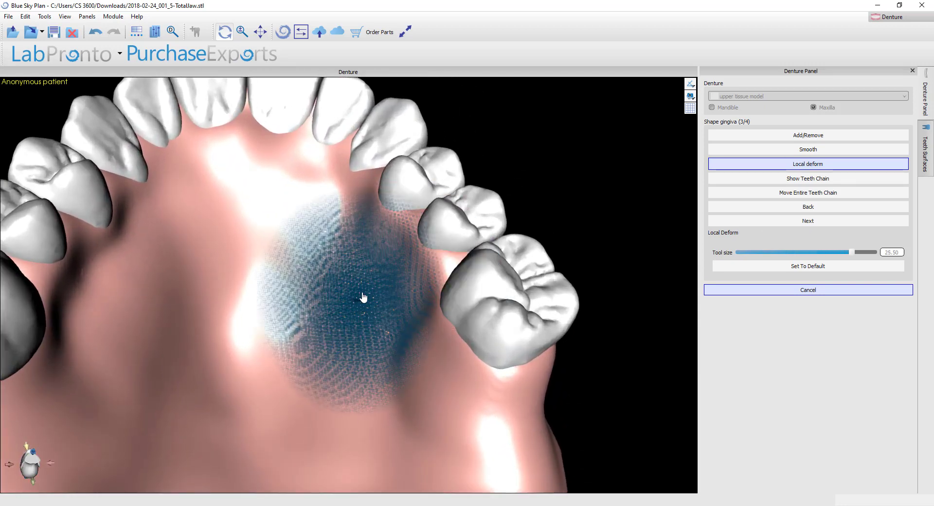
ctrl+scroll(362, 293, up, 7)
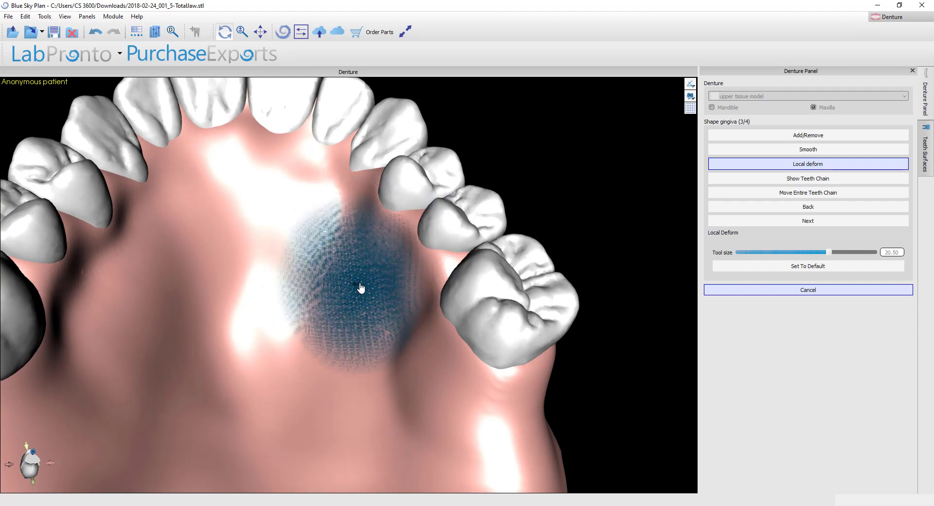
ctrl+scroll(361, 288, down, 2)
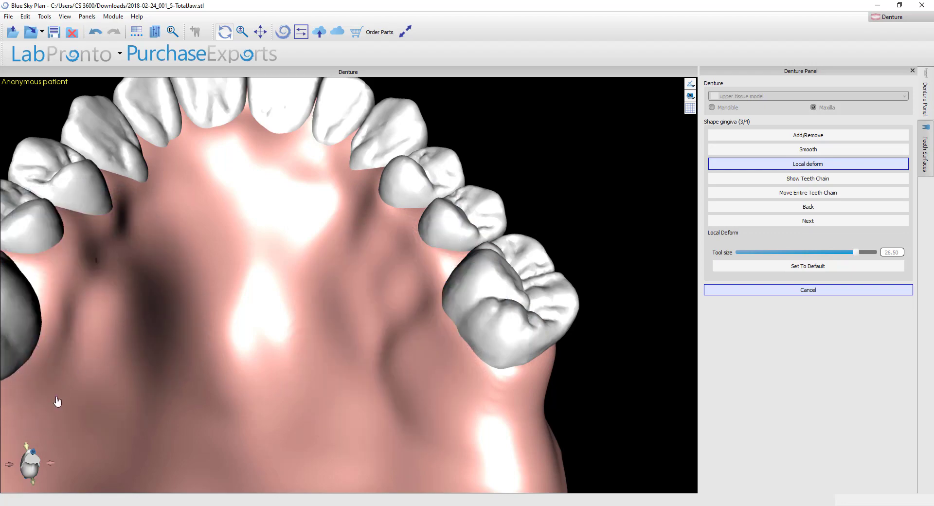
- Deform the palatal gingiva along the right molar and premolars and behind the anterior teeth
scroll(162, 365, down, 6)
mouse_move(238, 386)
right_down()
mouse_move(184, 281)
mouse_move(223, 265)
mouse_move(459, 382)
mouse_move(380, 294)
mouse_move(349, 313)
right_up()
middle_drag(282, 304, 377, 377)
scroll(376, 413, up, 4)
right_drag(375, 421, 347, 354)
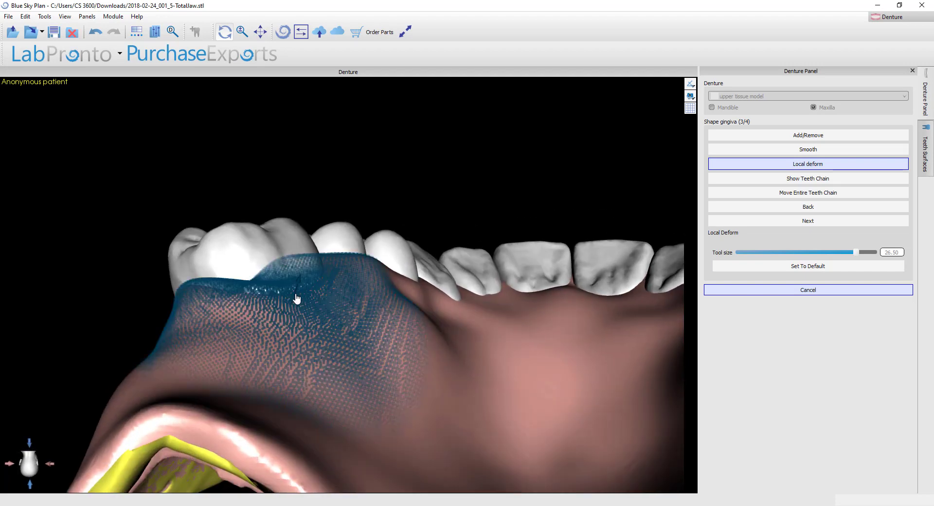
drag(297, 297, 306, 287)
mouse_move(409, 316)
right_down()
mouse_move(379, 373)
mouse_move(309, 431)
mouse_move(414, 318)
right_up()
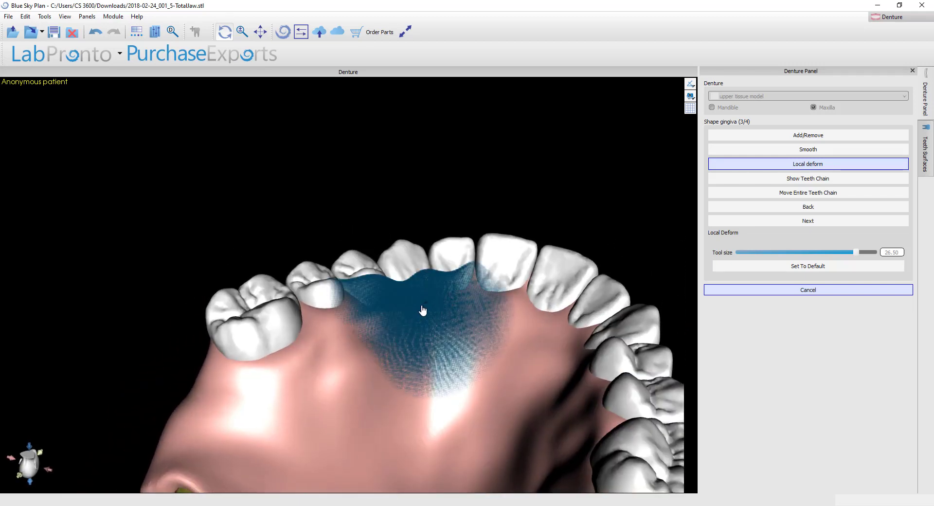
drag(428, 303, 456, 368)
right_drag(392, 415, 567, 355)
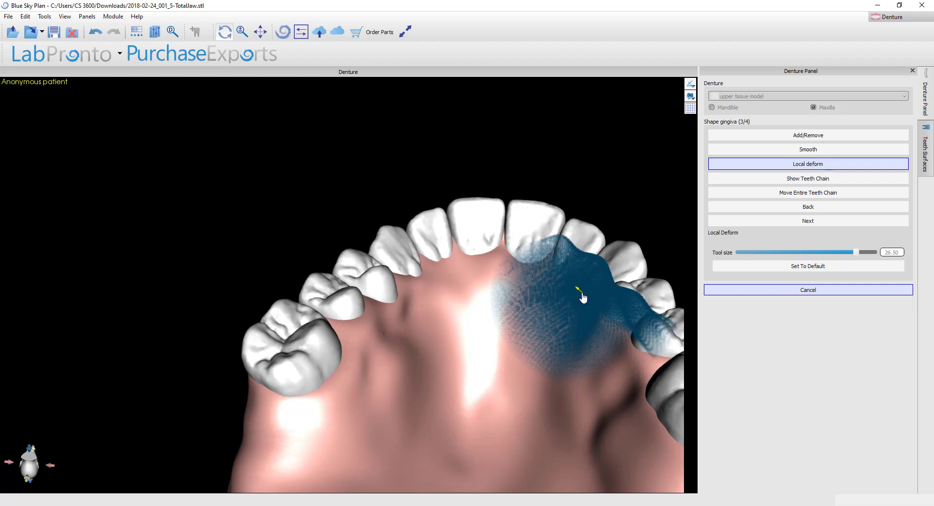
- Reduce the Local deform tool size to 15.50 and reshape the buccal gingiva above the right premolars
mouse_move(480, 133)
right_down()
mouse_move(559, 273)
mouse_move(369, 198)
mouse_move(241, 432)
mouse_move(258, 411)
right_up()
scroll(328, 263, up, 5)
right_drag(328, 262, 363, 290)
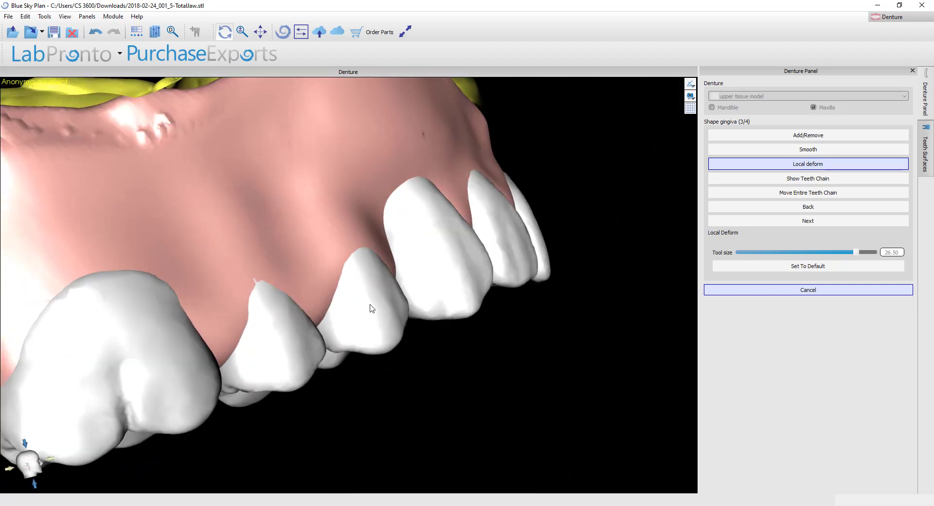
ctrl+scroll(341, 236, down, 11)
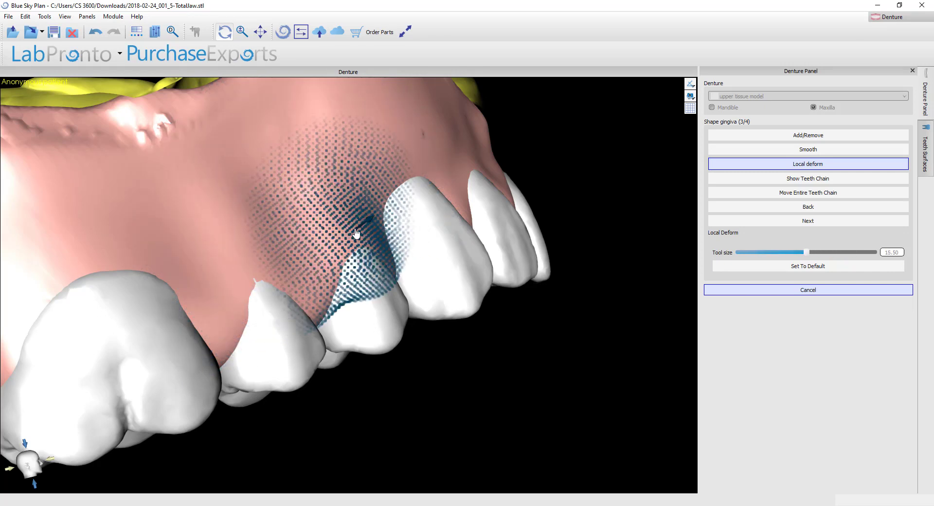
drag(356, 230, 352, 231)
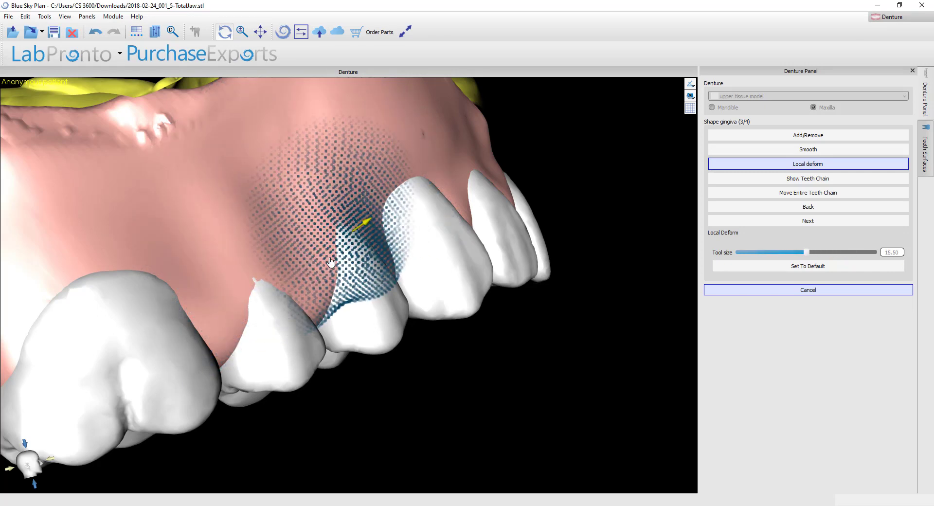
mouse_move(330, 261)
mouse_down()
mouse_move(320, 250)
mouse_move(318, 260)
mouse_up()
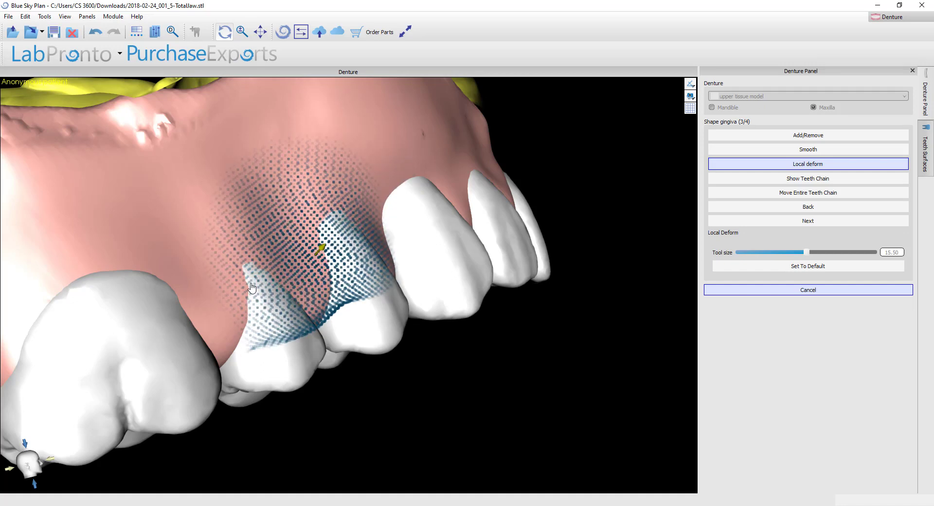
drag(244, 272, 233, 306)
- Deform the outer gingiva above the left canine and view the denture from the front
scroll(638, 248, down, 5)
scroll(349, 324, down, 2)
mouse_move(638, 248)
mouse_down()
mouse_move(350, 324)
mouse_move(517, 365)
mouse_move(467, 311)
mouse_up()
scroll(597, 215, up, 5)
middle_drag(597, 215, 345, 311)
mouse_move(345, 311)
mouse_down()
mouse_move(296, 323)
mouse_move(379, 285)
mouse_up()
right_drag(379, 285, 427, 261)
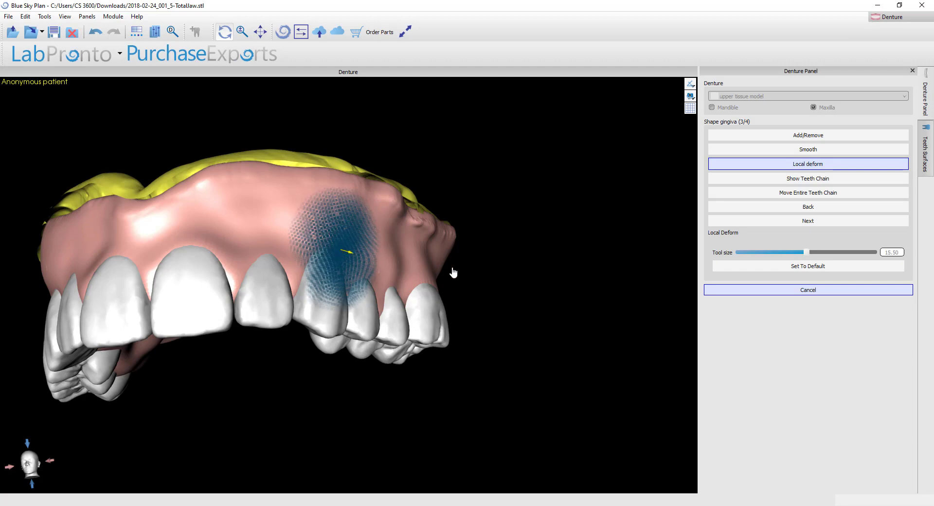
right_drag(294, 353, 306, 392)
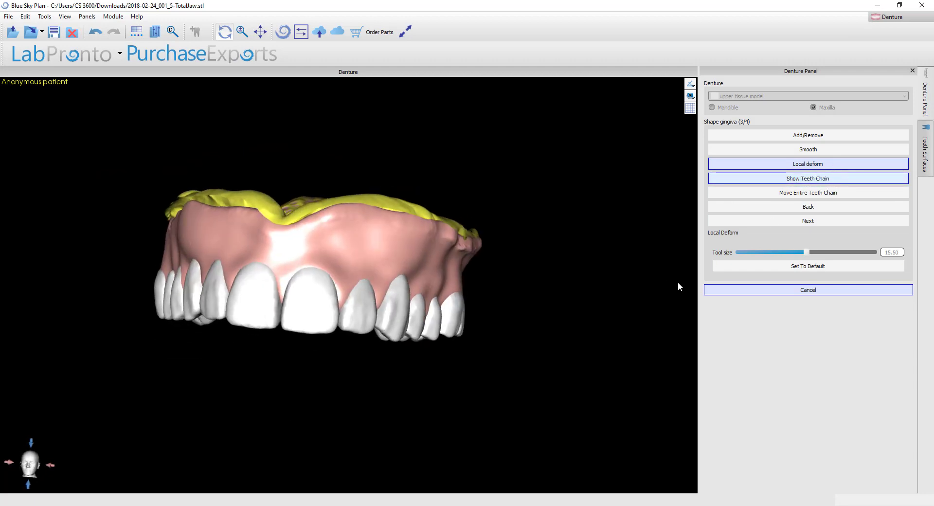
- Show the teeth chain, try shifting the left molar outward, and undo the move
scroll(492, 308, up, 1)
scroll(490, 309, down, 1)
scroll(467, 316, up, 3)
scroll(383, 409, down, 3)
right_drag(311, 405, 319, 279)
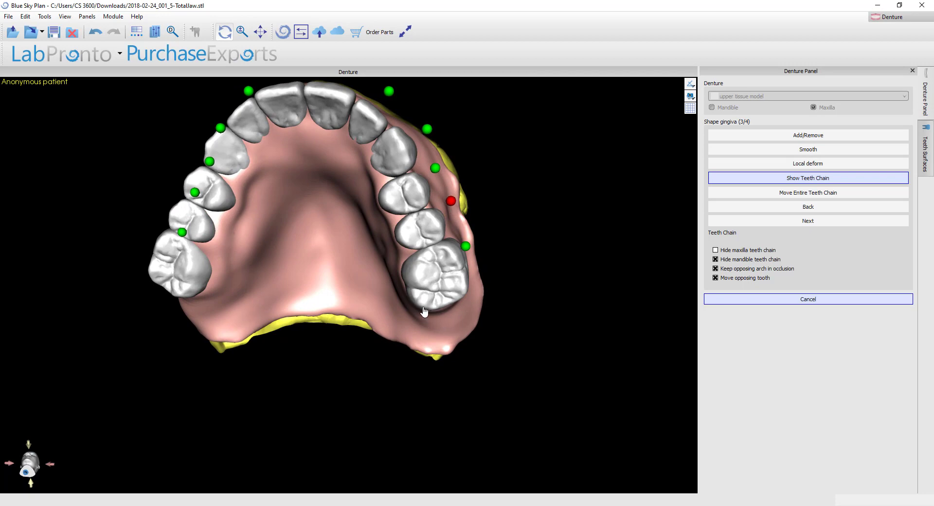
drag(436, 295, 447, 361)
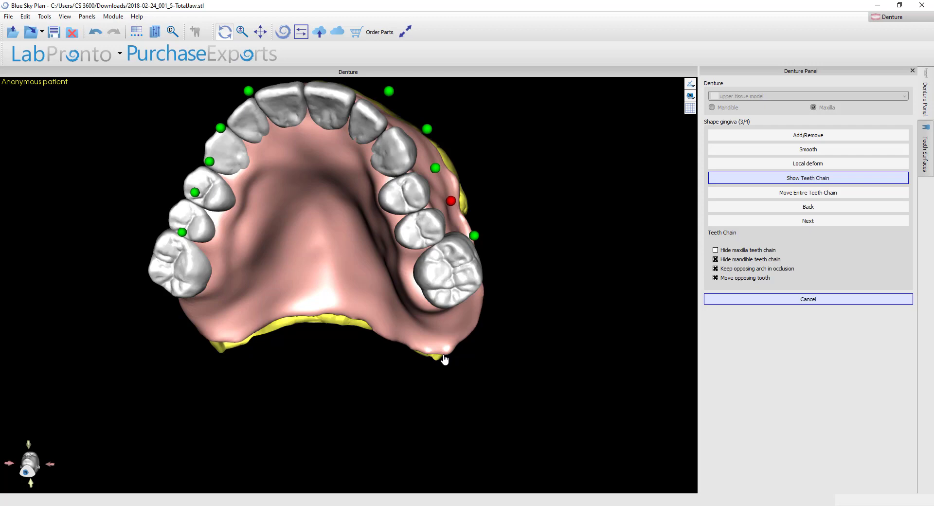
key(ctrl+z)
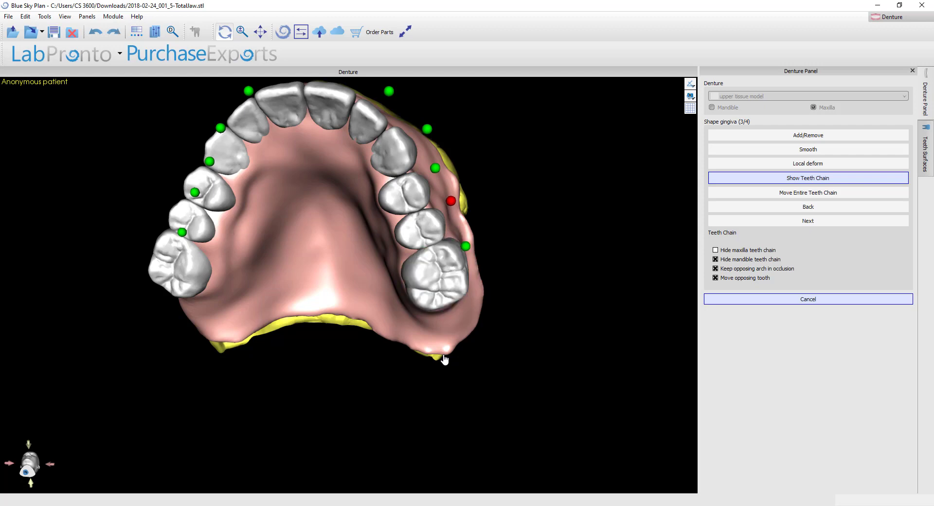
- Bring up the manipulator for moving the entire teeth chain and view it from the side
click(781, 193)
right_drag(563, 198, 558, 355)
drag(552, 224, 417, 333)
right_drag(417, 332, 306, 310)
right_drag(354, 357, 356, 345)
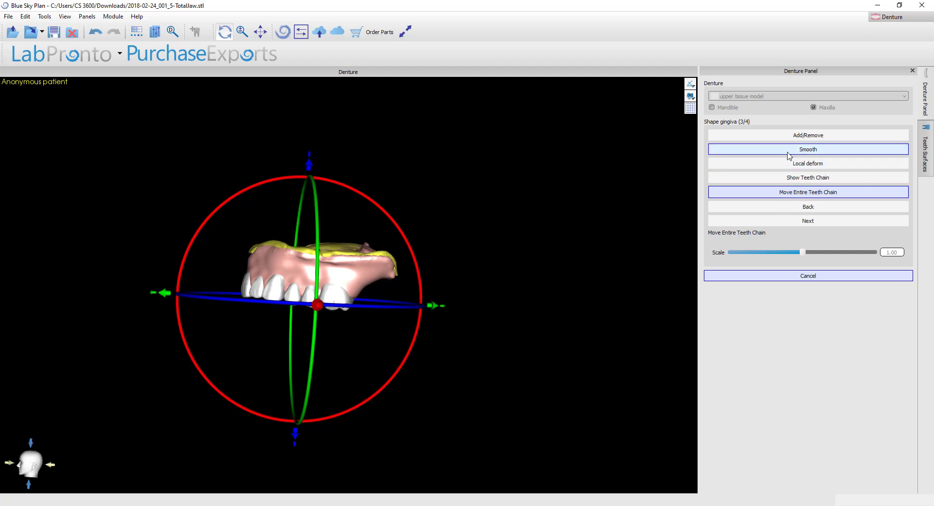
- Switch to the Smooth tool at size 15.50 and smooth the left buccal and front labial gingiva
click(730, 149)
scroll(325, 265, up, 5)
middle_drag(325, 265, 387, 277)
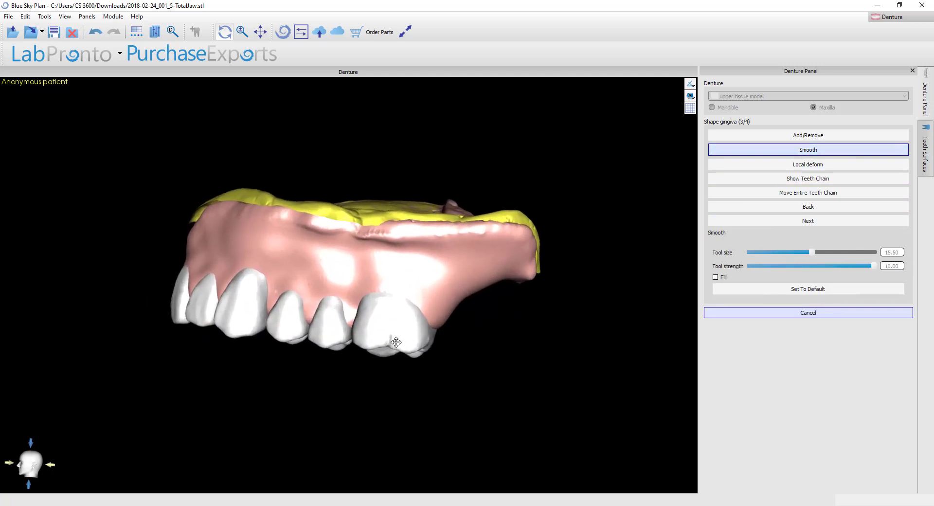
mouse_move(447, 274)
mouse_down()
mouse_move(434, 265)
mouse_move(340, 271)
mouse_move(315, 250)
mouse_move(247, 240)
mouse_move(247, 254)
mouse_move(302, 273)
mouse_move(228, 258)
mouse_move(396, 267)
mouse_move(326, 272)
mouse_move(229, 247)
mouse_move(214, 255)
mouse_move(207, 245)
mouse_move(218, 244)
mouse_up()
mouse_move(223, 316)
mouse_down()
mouse_move(440, 282)
mouse_move(273, 250)
mouse_move(327, 248)
mouse_move(231, 248)
mouse_up()
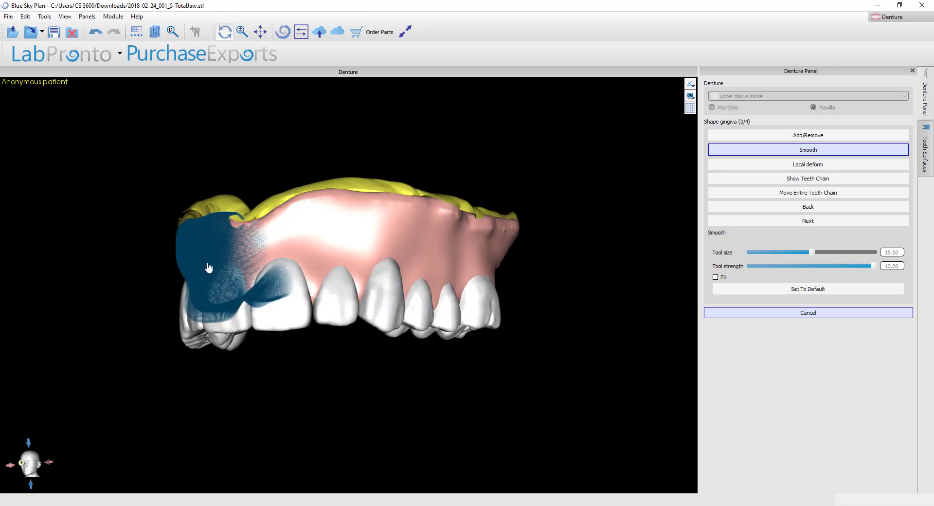
mouse_move(250, 344)
mouse_down()
mouse_move(438, 334)
mouse_move(540, 357)
mouse_up()
- Smooth the remaining outer gingiva around the right side and the front of the arch
mouse_move(151, 325)
mouse_down()
mouse_move(326, 311)
mouse_move(171, 352)
mouse_up()
mouse_move(178, 428)
mouse_down()
mouse_move(198, 275)
mouse_move(144, 273)
mouse_move(210, 272)
mouse_up()
mouse_move(559, 491)
mouse_down()
mouse_move(414, 501)
mouse_move(292, 491)
mouse_up()
mouse_move(238, 246)
mouse_down()
mouse_move(282, 227)
mouse_move(244, 224)
mouse_move(184, 263)
mouse_move(286, 324)
mouse_move(329, 217)
mouse_up()
right_drag(329, 217, 538, 308)
mouse_move(538, 308)
mouse_down()
mouse_move(403, 279)
mouse_move(262, 222)
mouse_move(453, 269)
mouse_move(386, 281)
mouse_move(479, 265)
mouse_move(574, 319)
mouse_up()
mouse_move(573, 319)
right_down()
mouse_move(484, 419)
mouse_move(486, 389)
mouse_move(414, 403)
mouse_move(379, 286)
mouse_move(354, 265)
mouse_move(350, 346)
right_up()
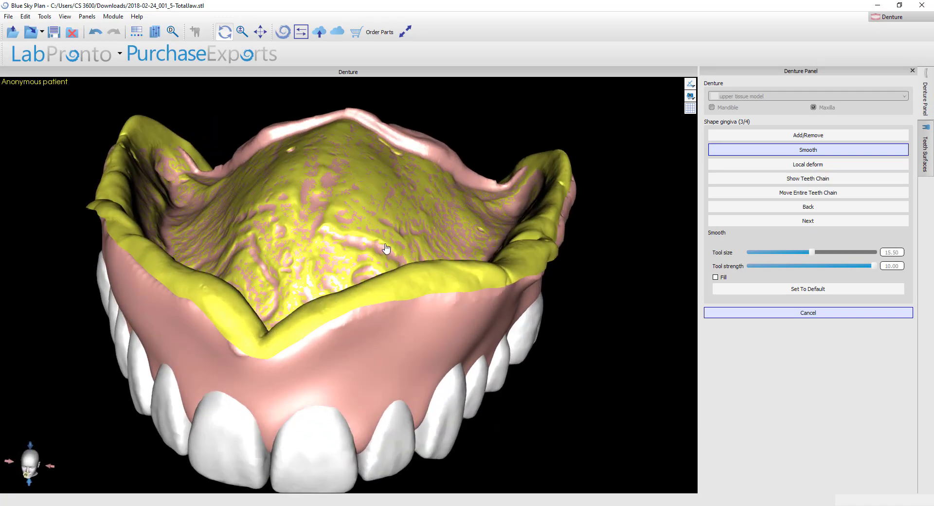
- Smooth the labial flange from the central incisors back along the left side
drag(380, 250, 416, 320)
right_drag(418, 321, 388, 291)
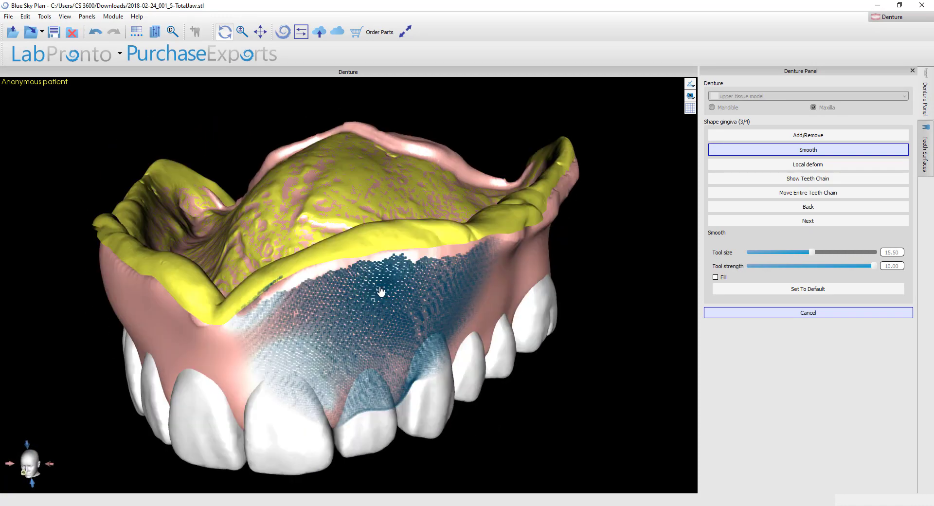
mouse_move(381, 291)
mouse_down()
mouse_move(369, 267)
mouse_move(430, 271)
mouse_move(422, 267)
mouse_up()
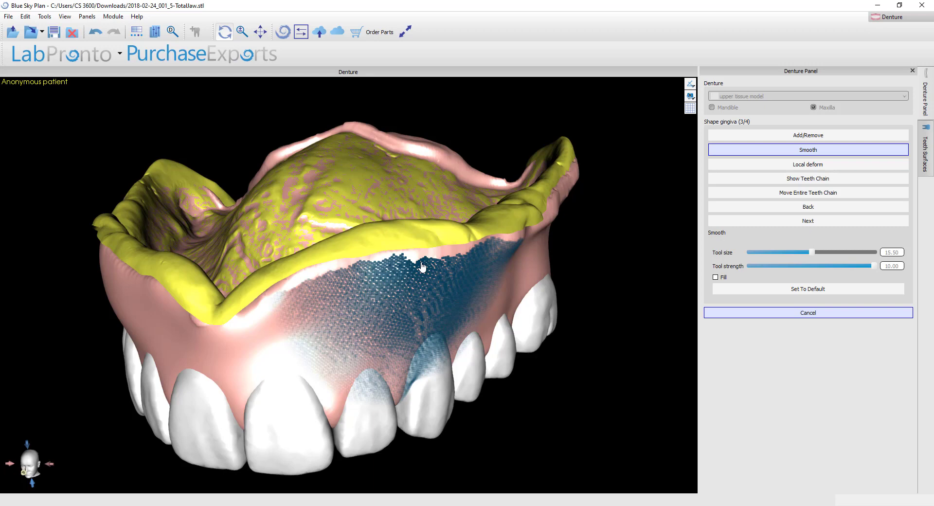
mouse_move(422, 267)
mouse_down()
mouse_move(394, 287)
mouse_move(428, 273)
mouse_move(515, 273)
mouse_up()
scroll(433, 343, down, 1)
right_drag(434, 343, 471, 139)
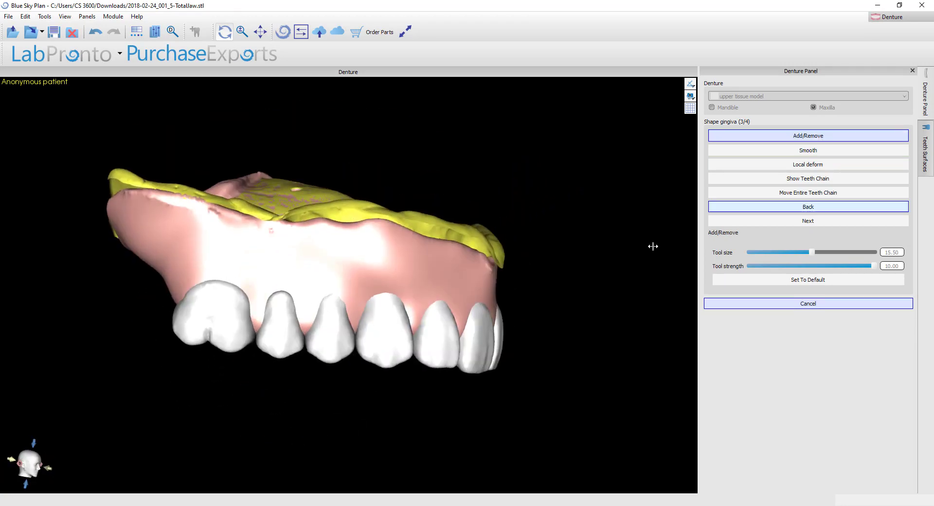
- Reduce the Smooth tool size to 8.50 and check the outer gingiva on both sides
scroll(652, 246, up, 3)
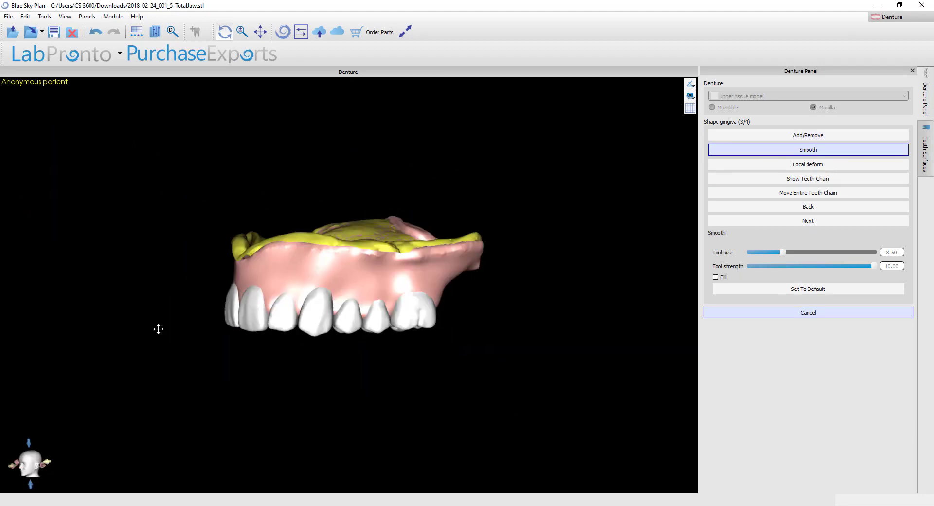
right_drag(156, 328, 319, 393)
scroll(320, 393, up, 4)
right_drag(291, 361, 489, 260)
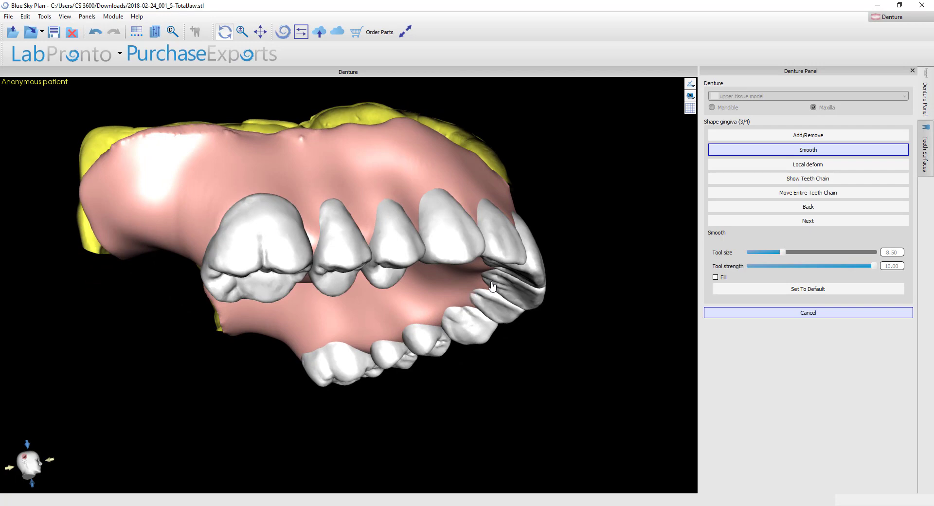
- Switch to Add/Remove, set the tool size to 4.50, and build up the gingival margin around the left central incisor
click(777, 139)
right_drag(621, 246, 414, 307)
scroll(365, 294, up, 5)
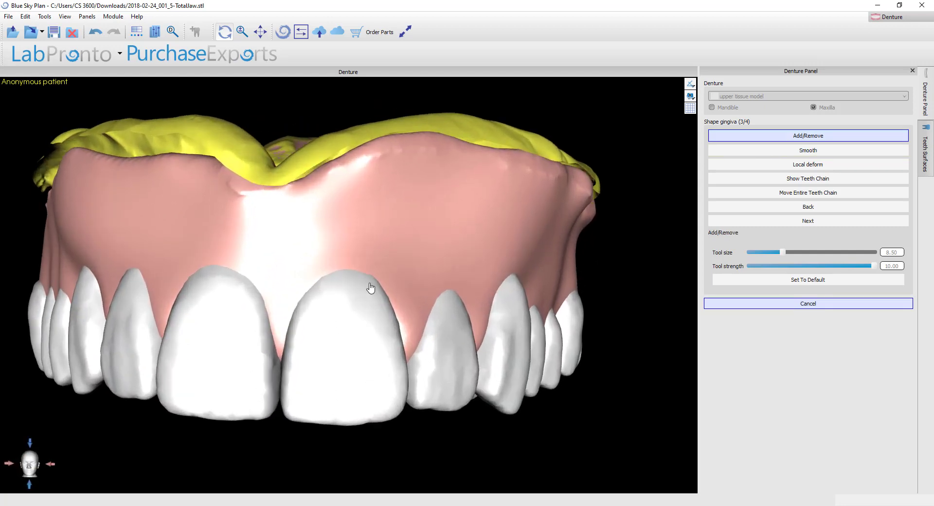
shift+scroll(348, 219, down, 3)
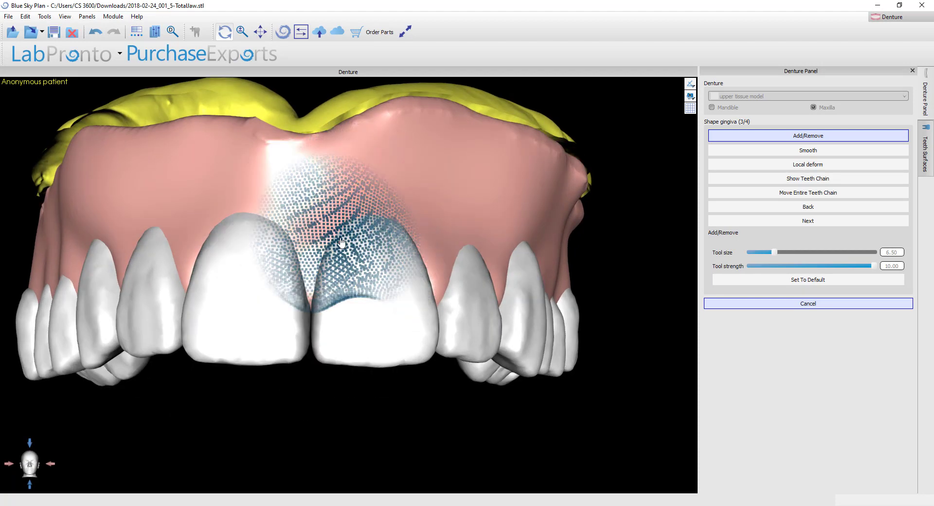
shift+scroll(359, 205, down, 1)
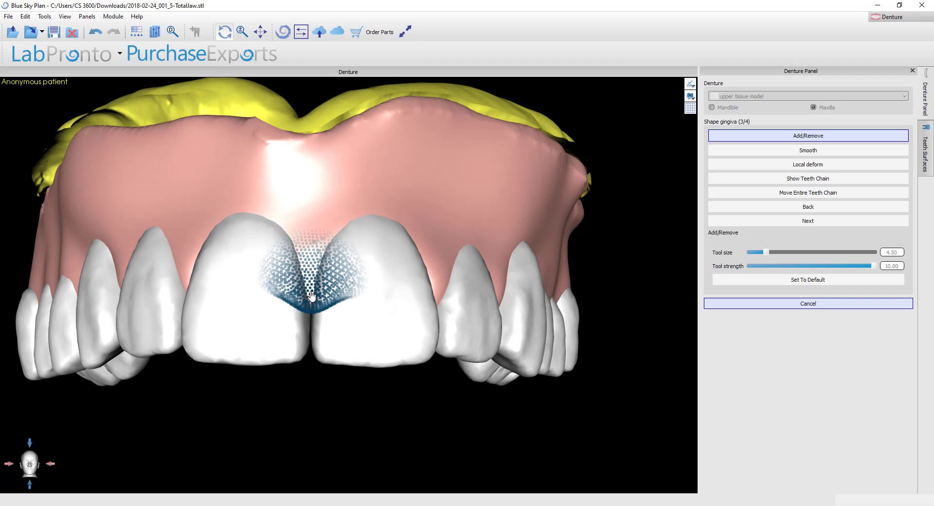
mouse_move(311, 295)
mouse_down()
mouse_move(323, 242)
mouse_move(365, 212)
mouse_move(415, 236)
mouse_move(465, 296)
mouse_up()
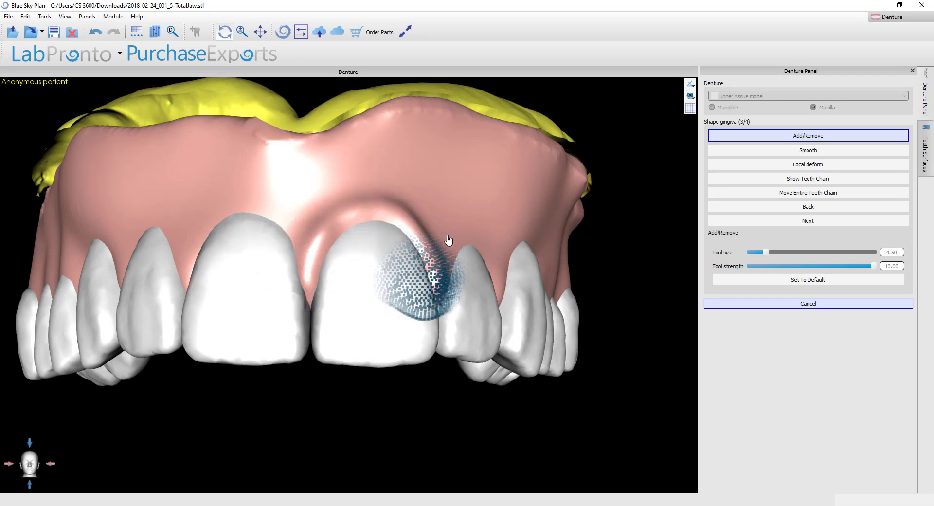
- Build up the gingival margins around the left lateral incisor, canine, premolars and molar
mouse_move(446, 240)
right_down()
mouse_move(415, 235)
mouse_move(273, 321)
right_up()
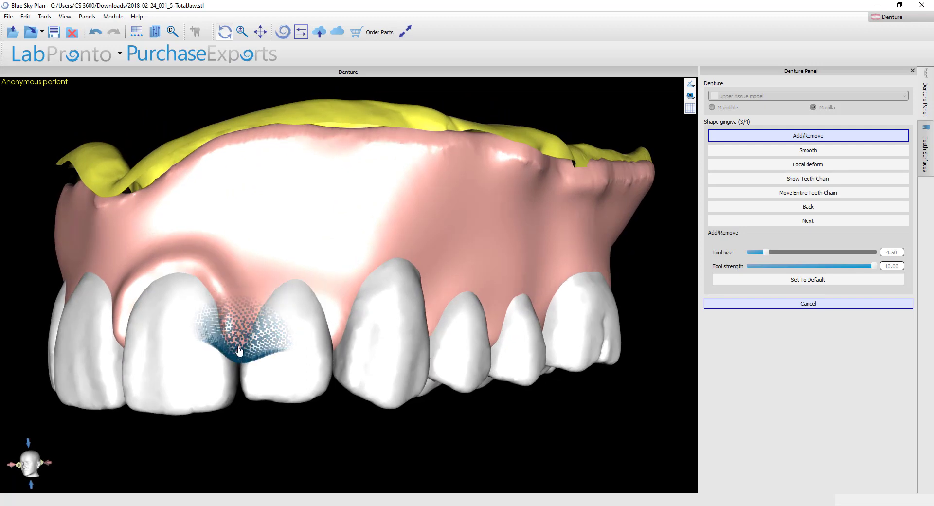
right_drag(389, 316, 328, 281)
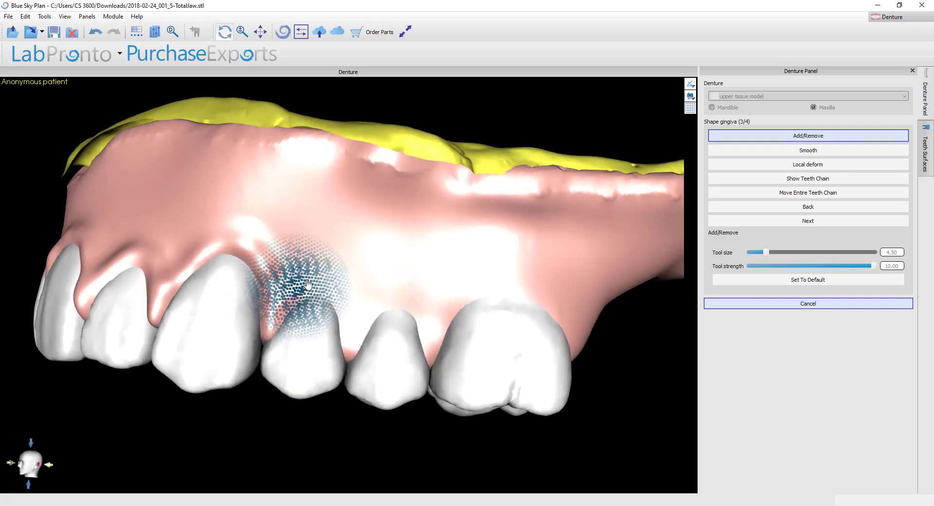
right_drag(532, 298, 201, 254)
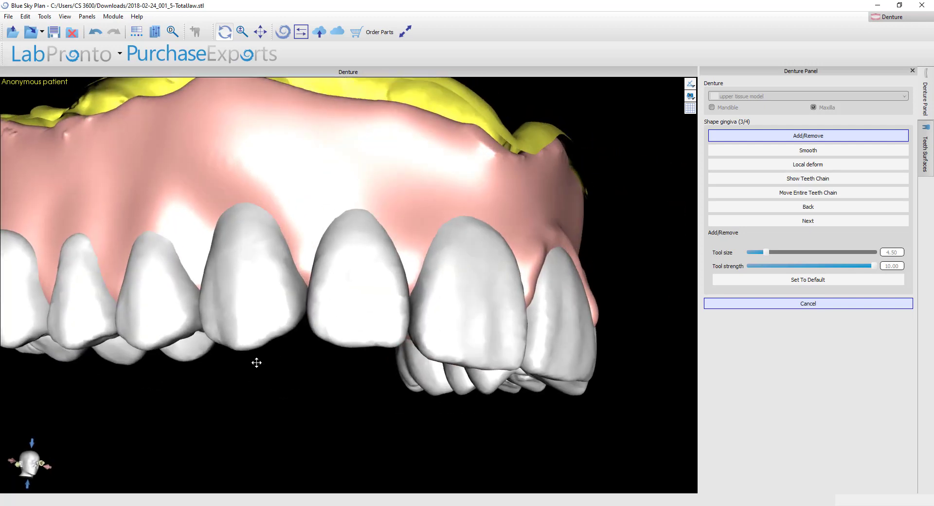
- Build up the gingival margins around the right incisors, canine and posterior teeth
right_drag(240, 374, 354, 361)
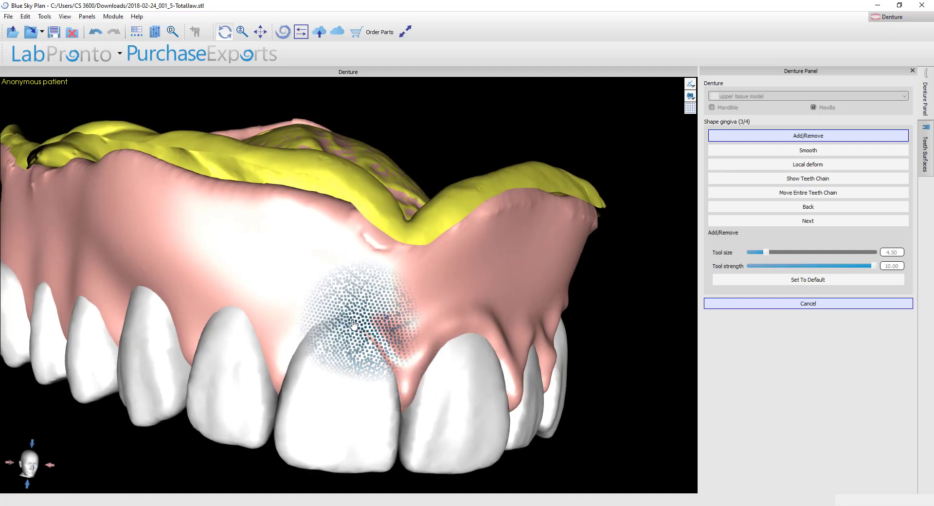
drag(253, 322, 214, 346)
right_drag(229, 233, 384, 175)
mouse_move(535, 262)
mouse_down()
mouse_move(365, 301)
mouse_move(190, 262)
mouse_move(44, 277)
mouse_up()
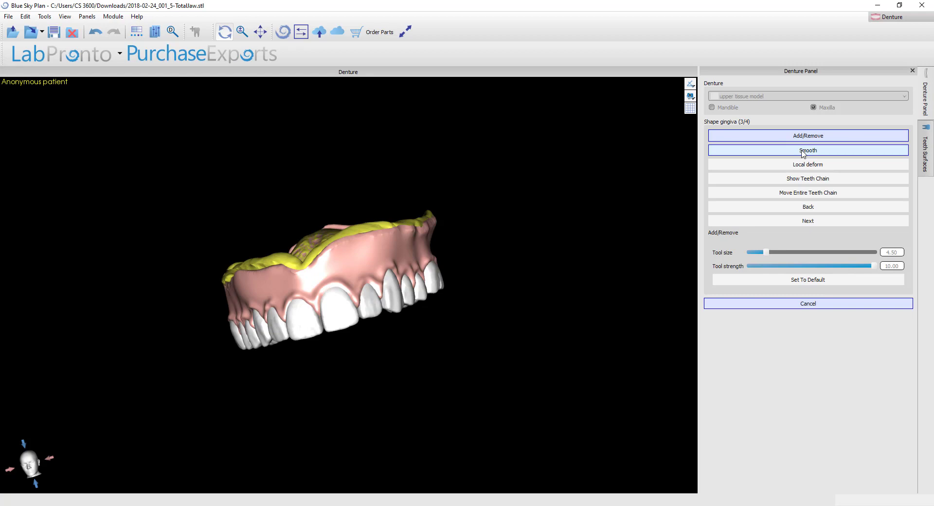
- Switch to Smooth, set the tool size to 12.50, and smooth the built-up gingival margins around the front teeth
click(803, 154)
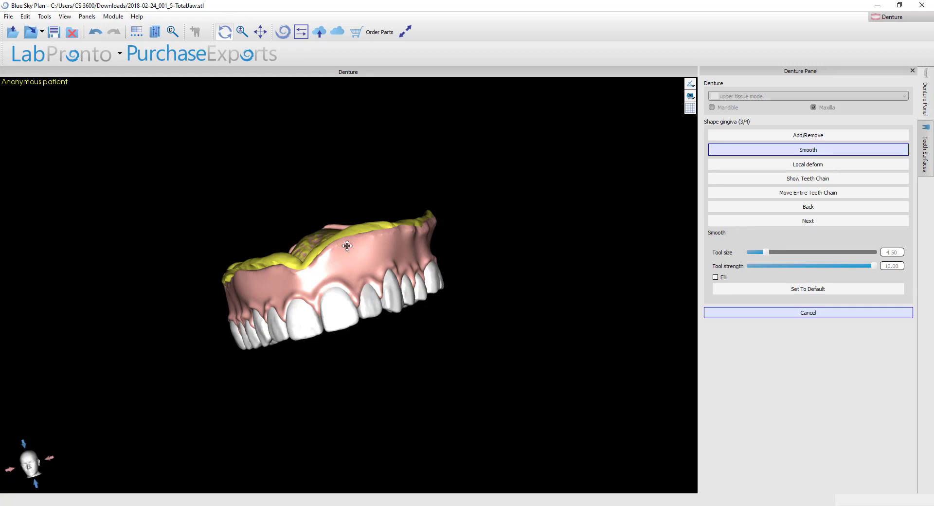
scroll(395, 133, up, 5)
mouse_move(301, 287)
right_down()
mouse_move(350, 271)
mouse_move(391, 272)
right_up()
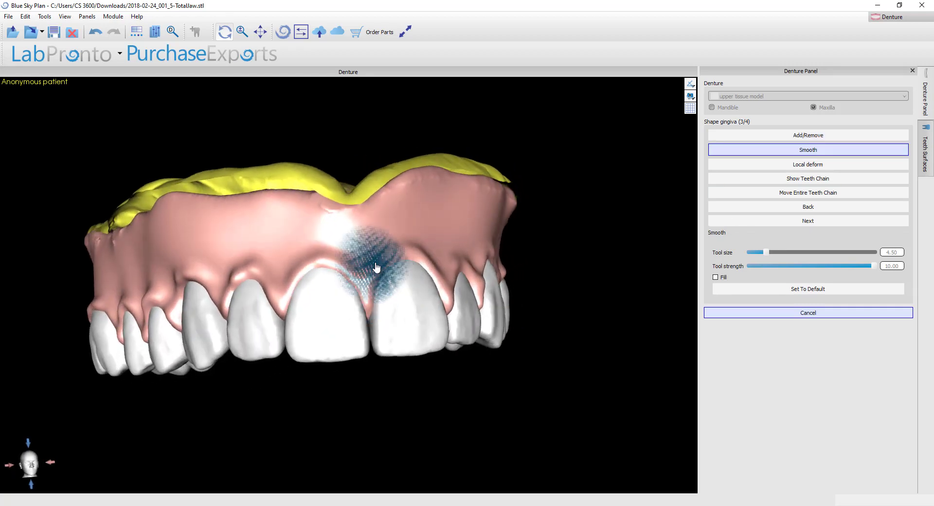
mouse_move(496, 274)
mouse_down()
mouse_move(194, 273)
mouse_move(311, 275)
mouse_move(179, 300)
mouse_up()
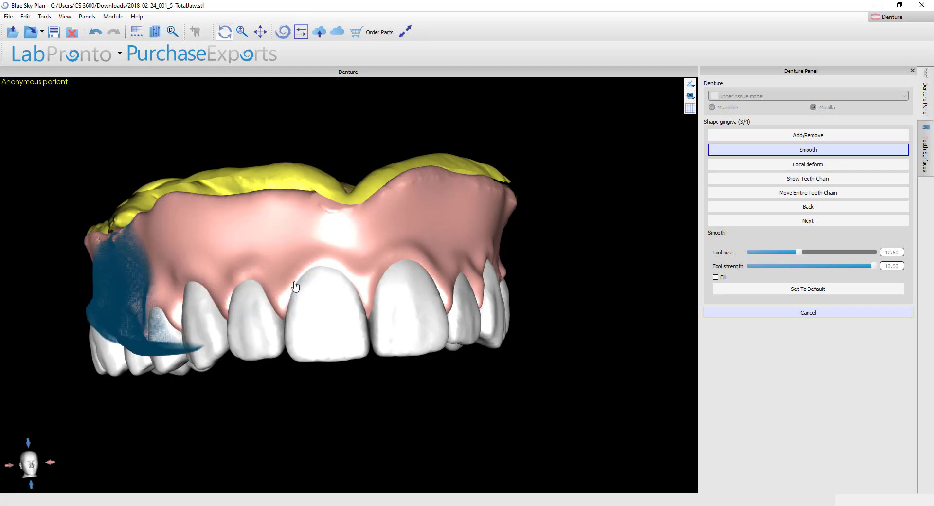
- Smooth the outer gingiva above the right canine, premolars and molar with the same tool size
right_drag(301, 285, 417, 264)
mouse_move(417, 264)
mouse_down()
mouse_move(256, 279)
mouse_move(274, 287)
mouse_move(280, 242)
mouse_move(435, 291)
mouse_up()
drag(389, 312, 396, 303)
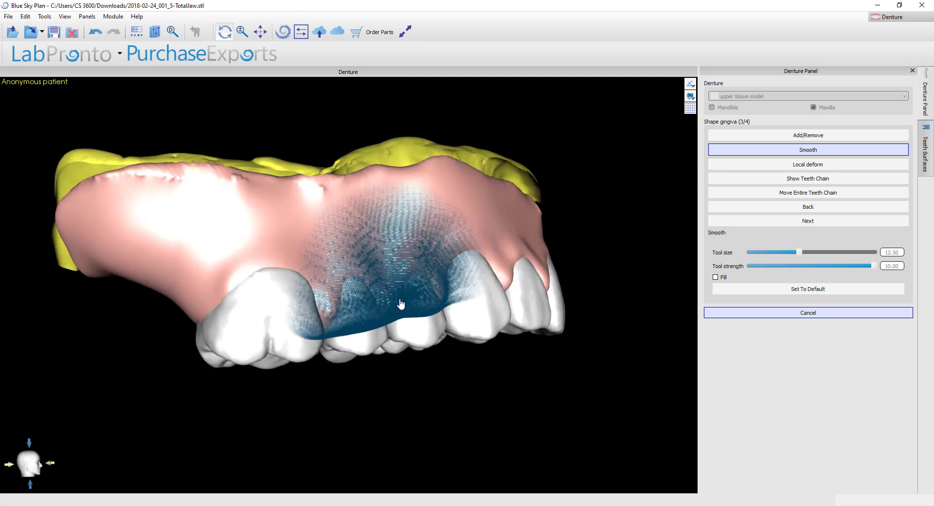
- Smooth the outer gingiva along the left side from molar to incisors, and check the result from the front
mouse_move(560, 292)
right_down()
mouse_move(432, 240)
mouse_move(350, 224)
mouse_move(411, 271)
mouse_move(581, 302)
right_up()
mouse_move(559, 299)
mouse_down()
mouse_move(386, 302)
mouse_move(215, 270)
mouse_move(275, 317)
mouse_up()
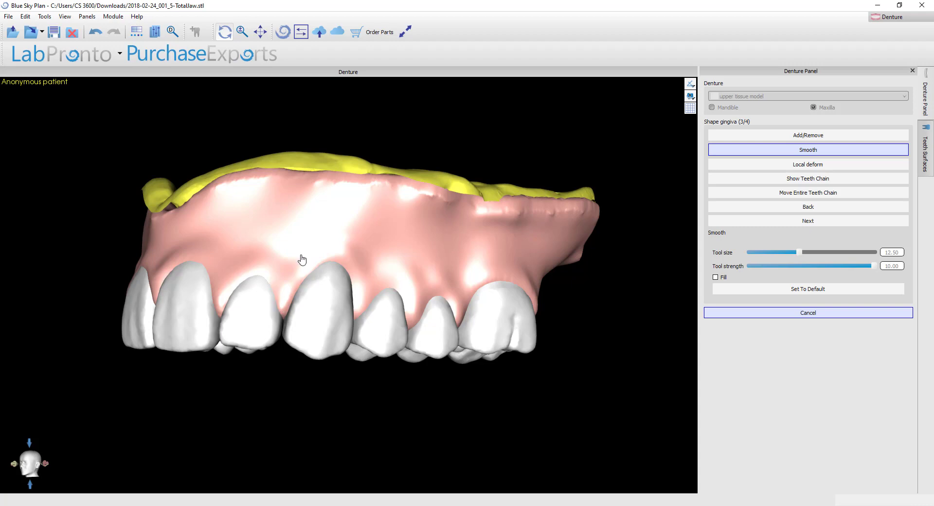
scroll(302, 260, down, 5)
right_drag(194, 299, 332, 319)
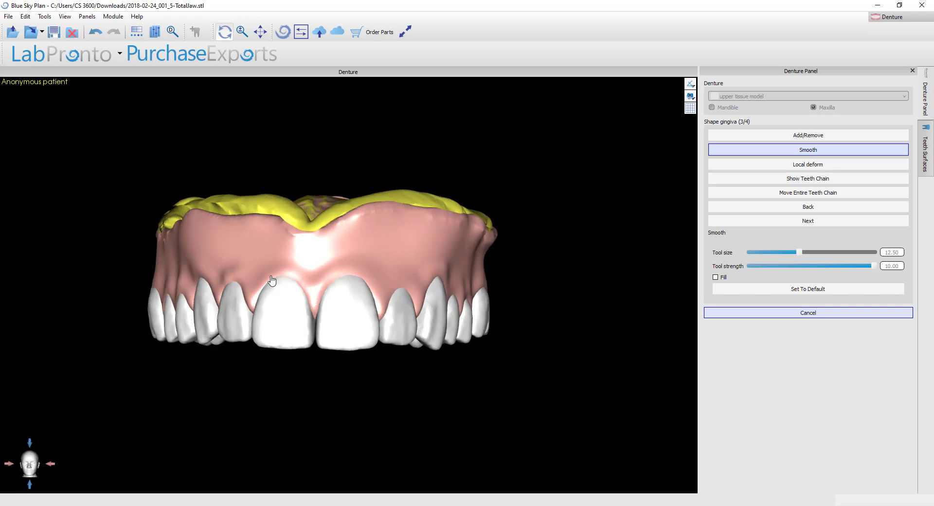
right_drag(271, 290, 372, 329)
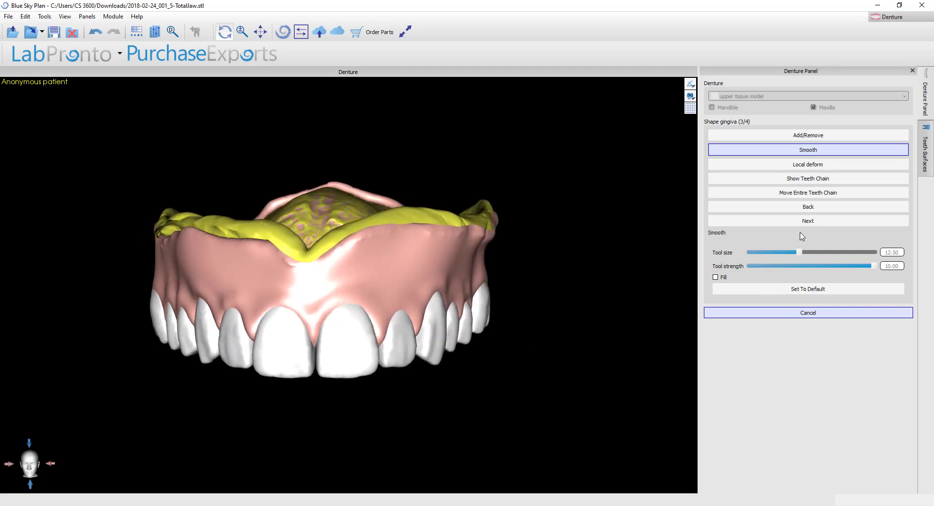